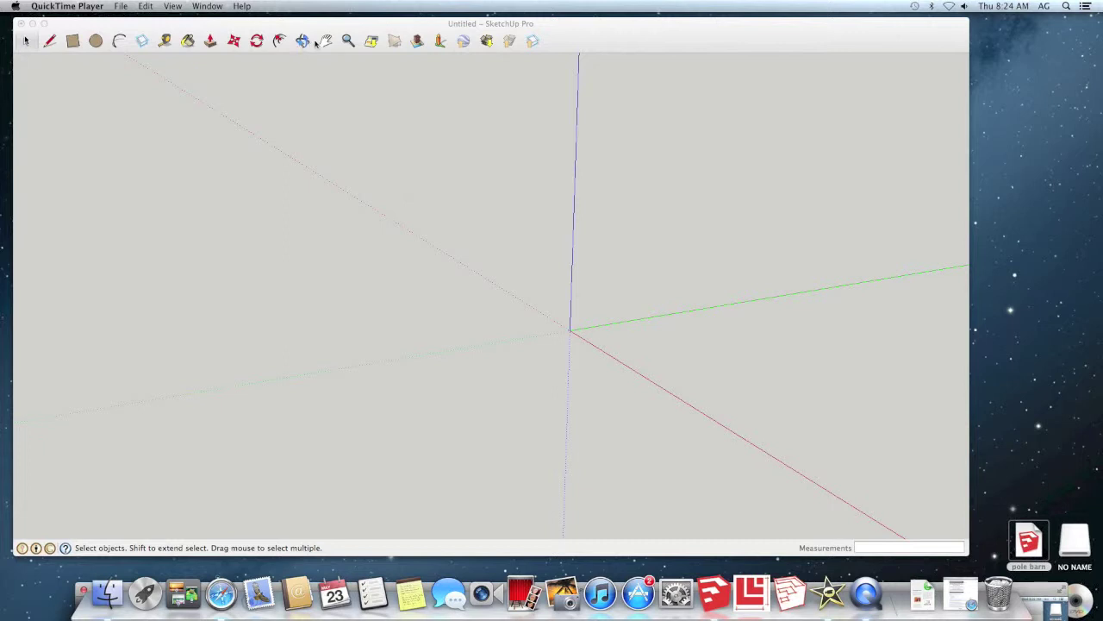
Draw a straight line from the origin along the red axis as the base edge
click(327, 41)
drag(774, 378, 629, 303)
click(49, 41)
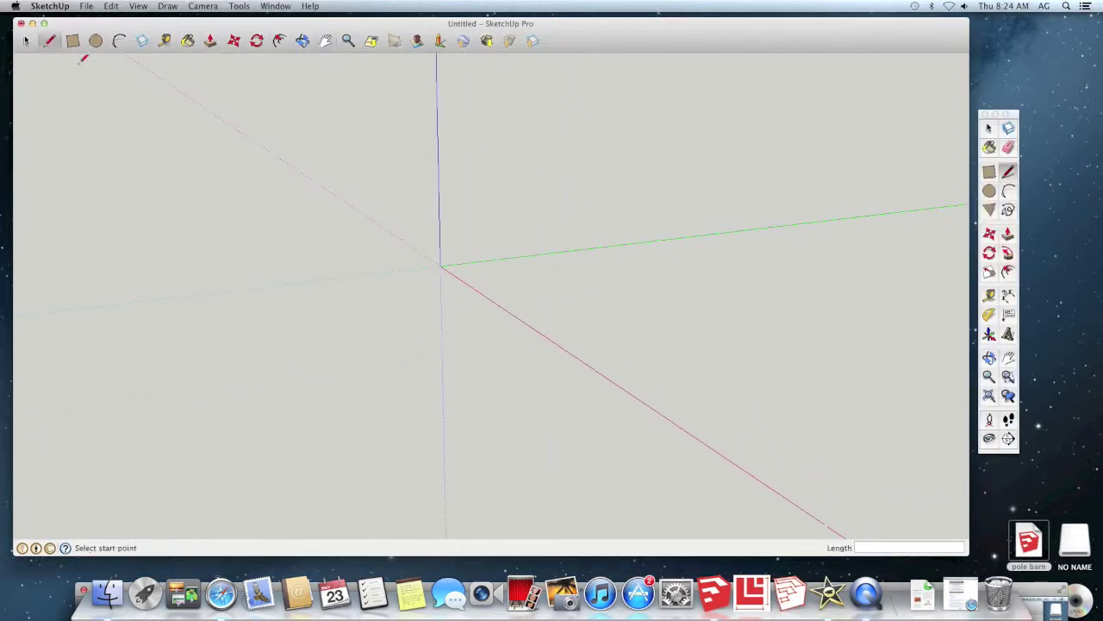
click(440, 266)
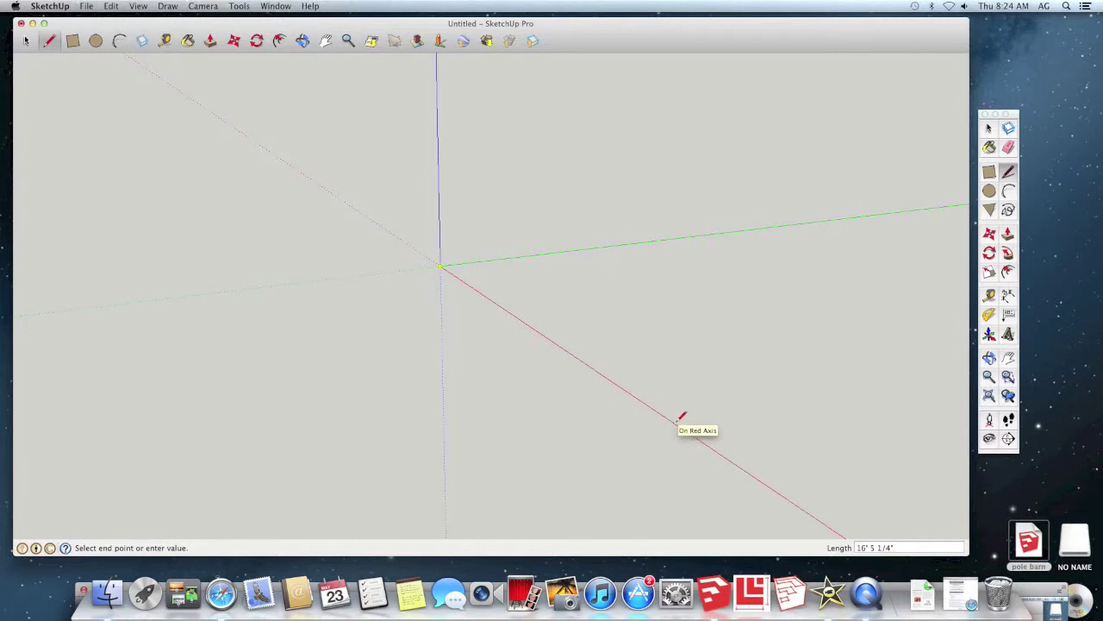
key(Return)
scroll(587, 357, up, 3)
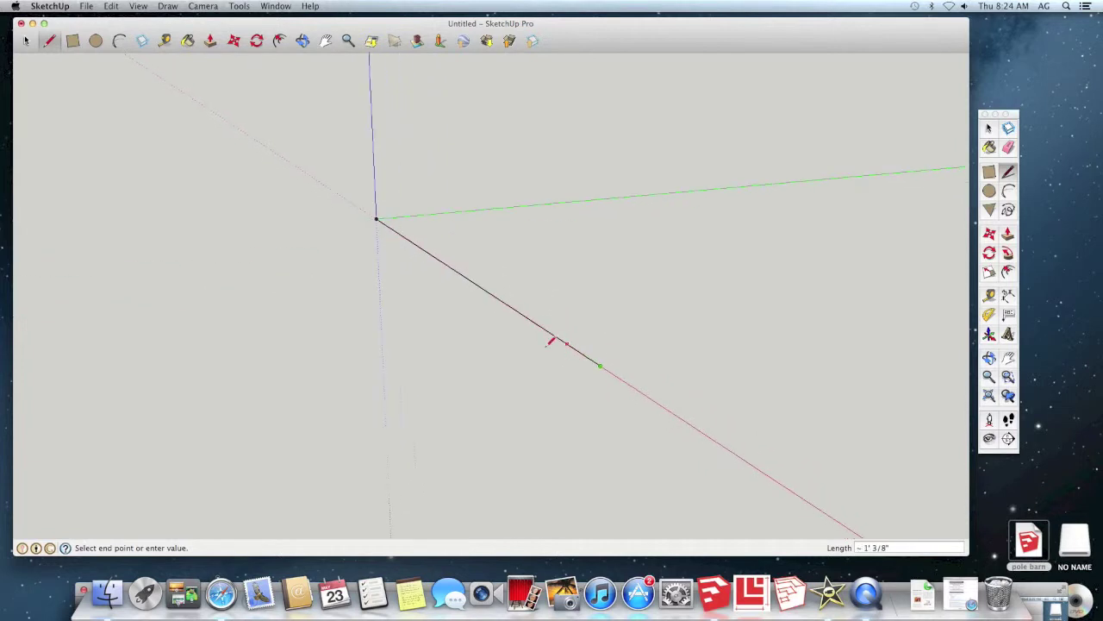
Draw an arc between the two ends of the base line with a 1.5' bulge, closing a flat face
click(119, 40)
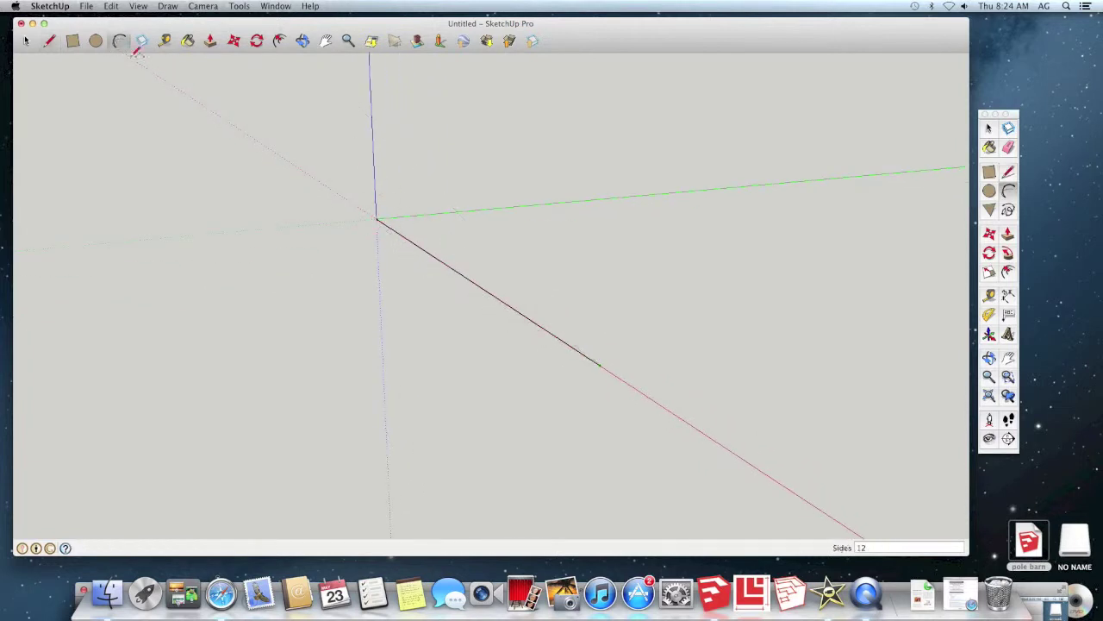
click(377, 217)
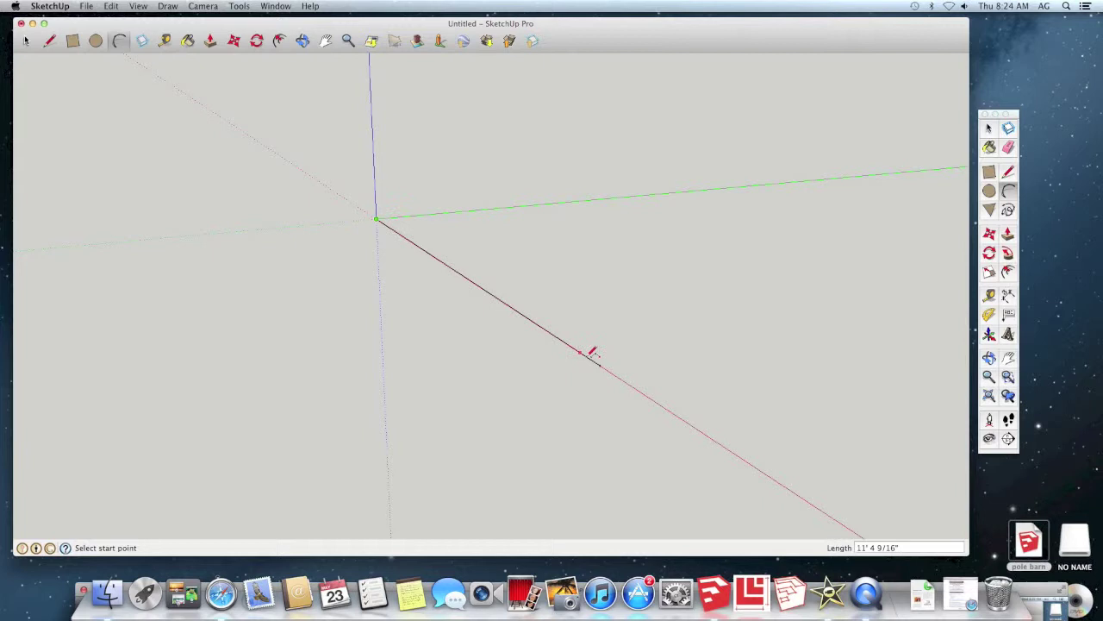
click(600, 366)
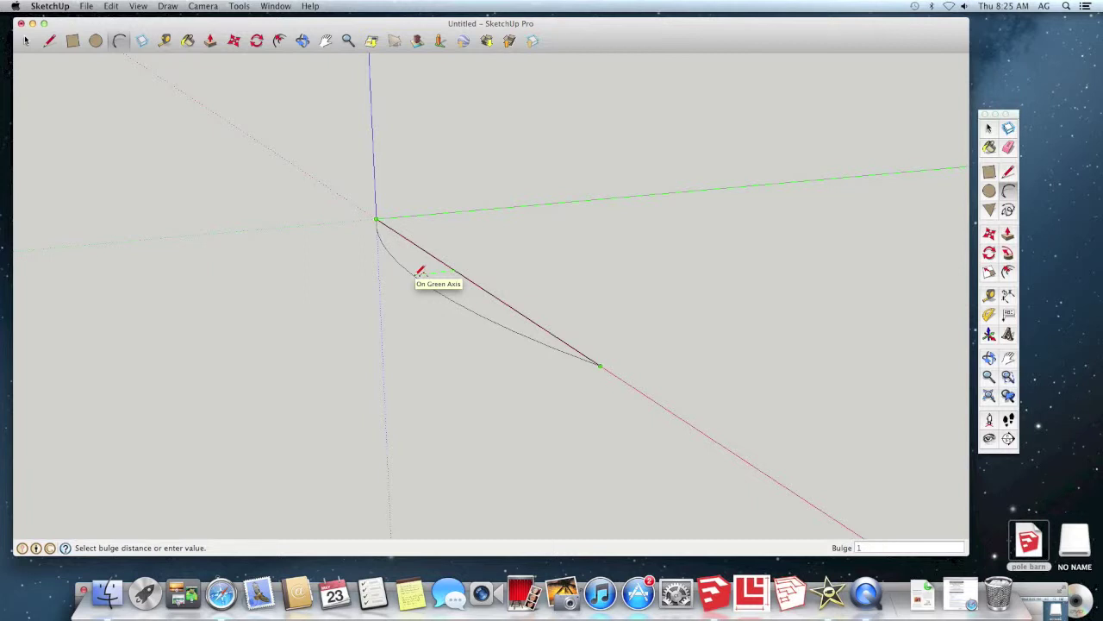
text(1.5')
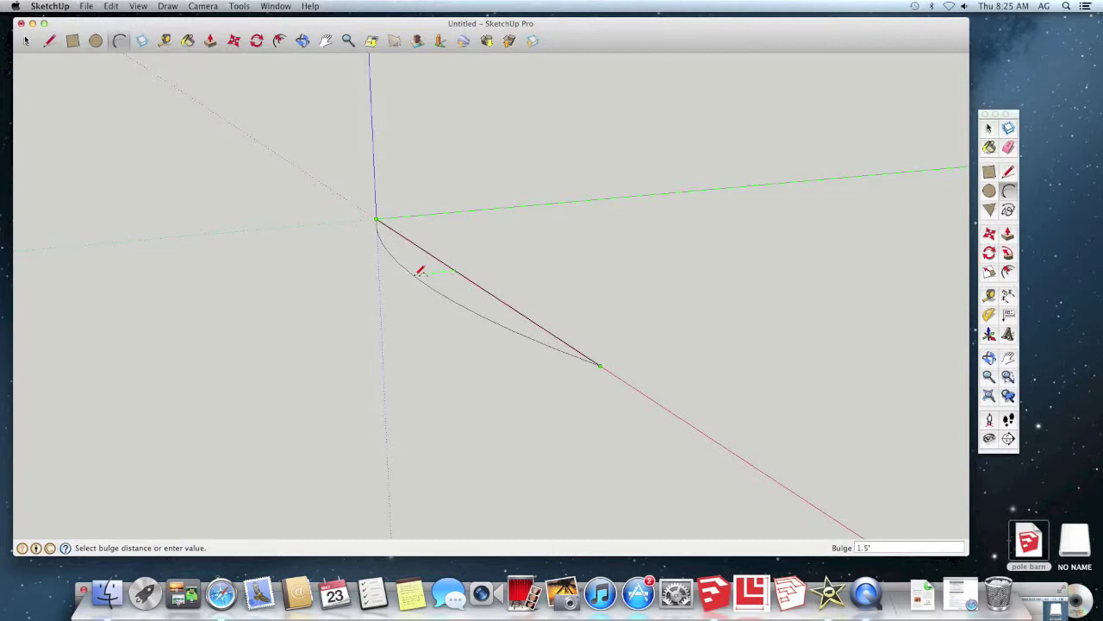
key(Return)
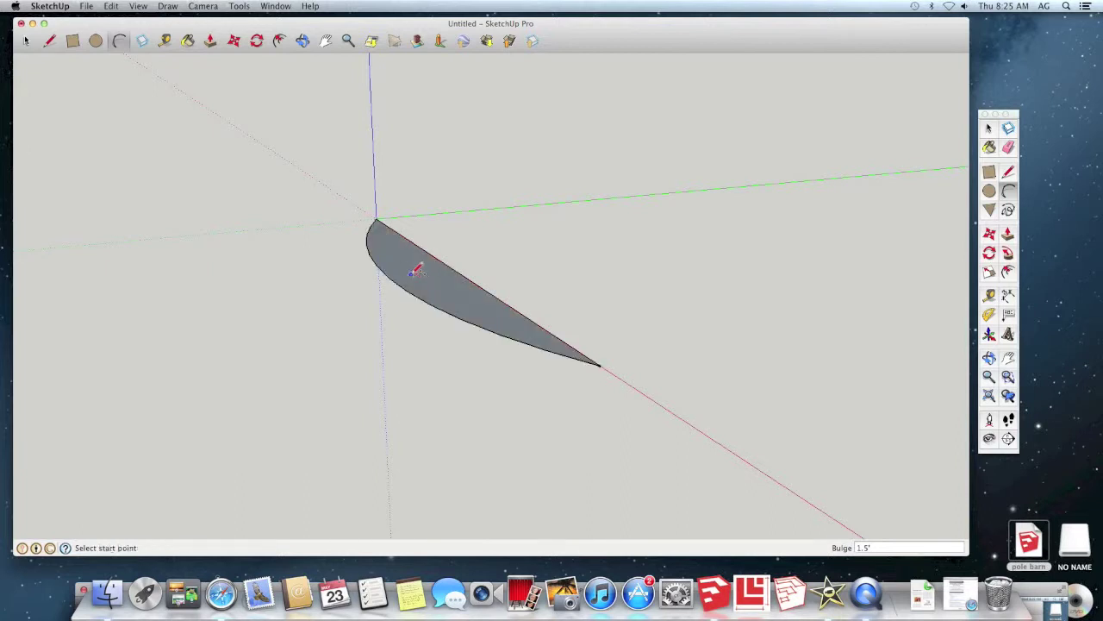
Draw a line across the face from the base line's midpoint to the peak of the arc
click(304, 43)
mouse_move(524, 164)
mouse_down()
mouse_move(401, 325)
mouse_move(427, 232)
mouse_move(364, 362)
mouse_move(473, 253)
mouse_move(489, 187)
mouse_move(424, 323)
mouse_move(439, 219)
mouse_move(388, 405)
mouse_move(433, 256)
mouse_move(394, 293)
mouse_move(362, 266)
mouse_move(374, 222)
mouse_move(399, 227)
mouse_move(463, 147)
mouse_move(439, 236)
mouse_move(473, 226)
mouse_move(428, 182)
mouse_move(223, 110)
mouse_up()
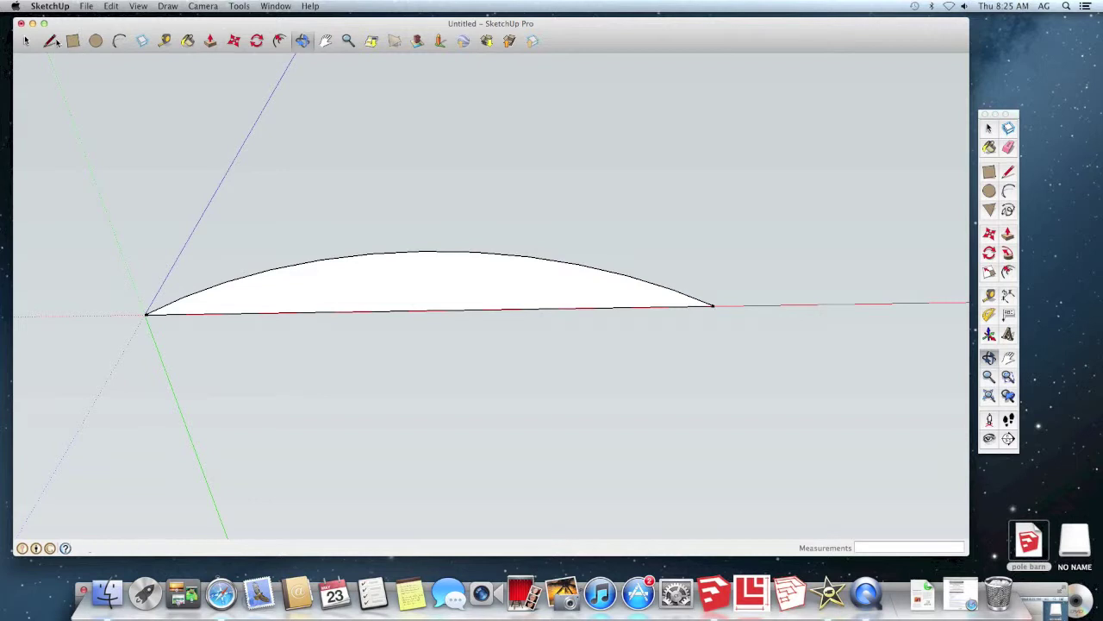
click(51, 40)
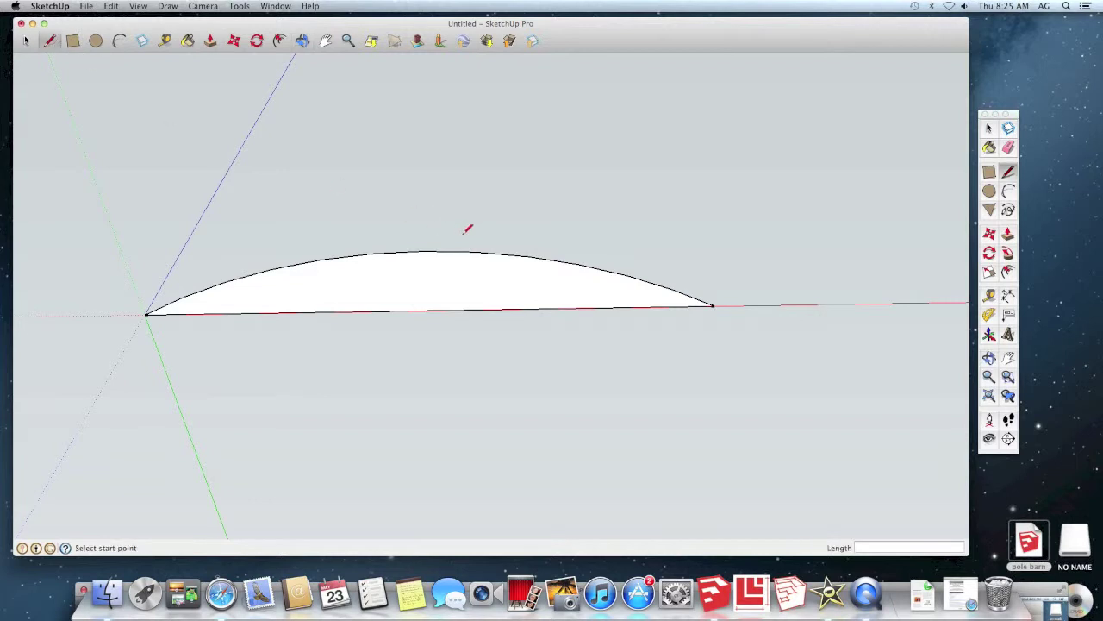
click(428, 309)
click(423, 251)
Draw a line from the base line's midpoint outward along the green axis, on the side opposite the arc
click(303, 41)
drag(394, 147, 436, 222)
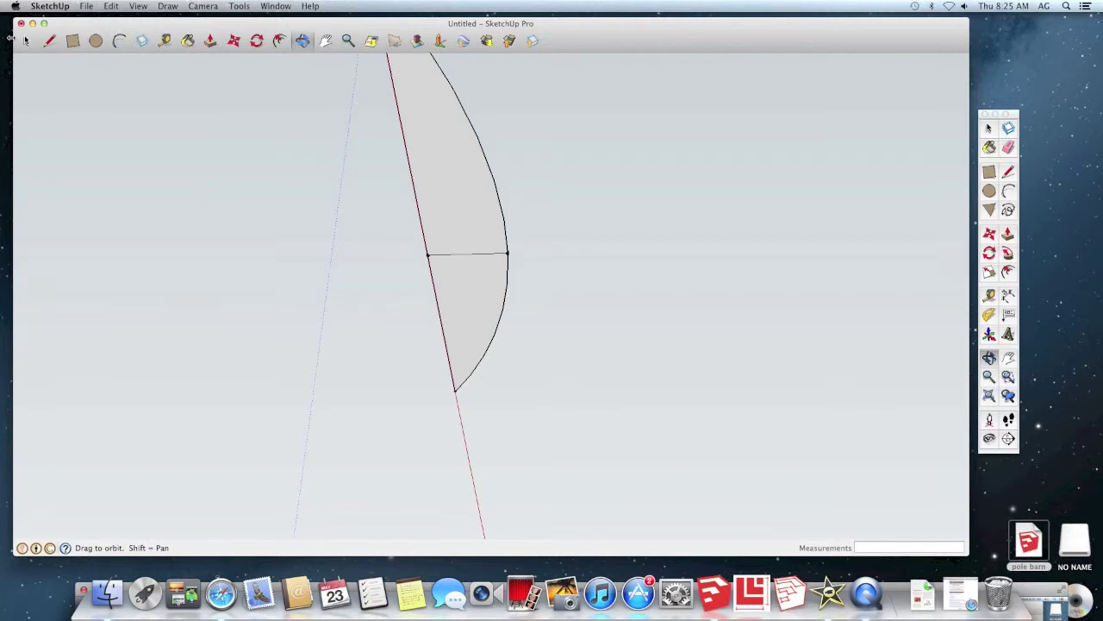
click(49, 41)
click(429, 254)
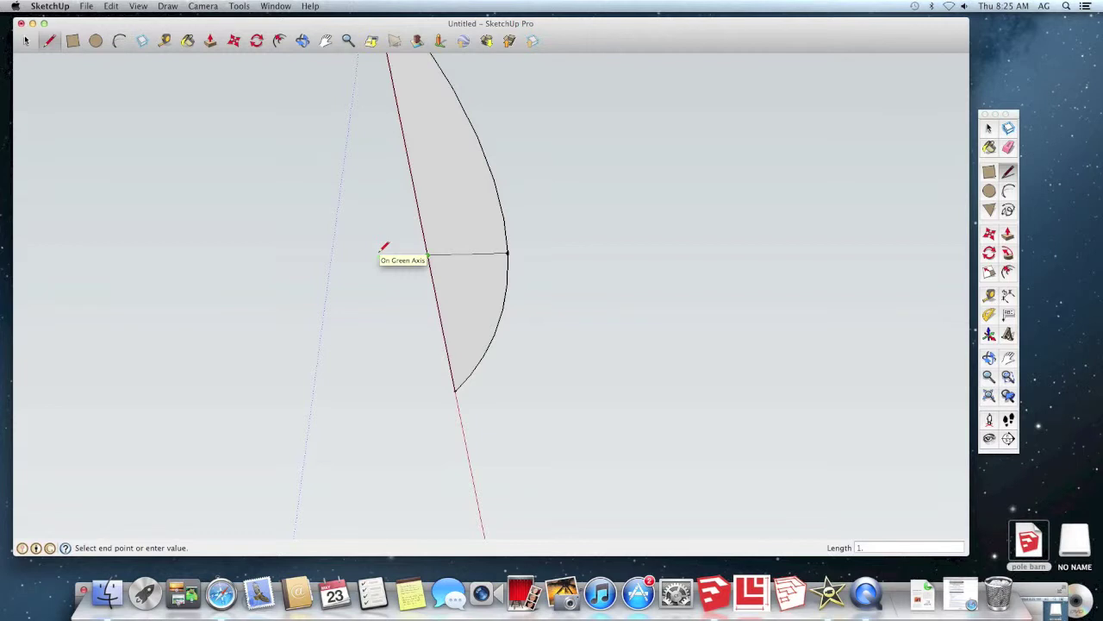
click(348, 257)
Draw an arc hanging down between the outer ends of the two cross lines with a 10" bulge
key(a)
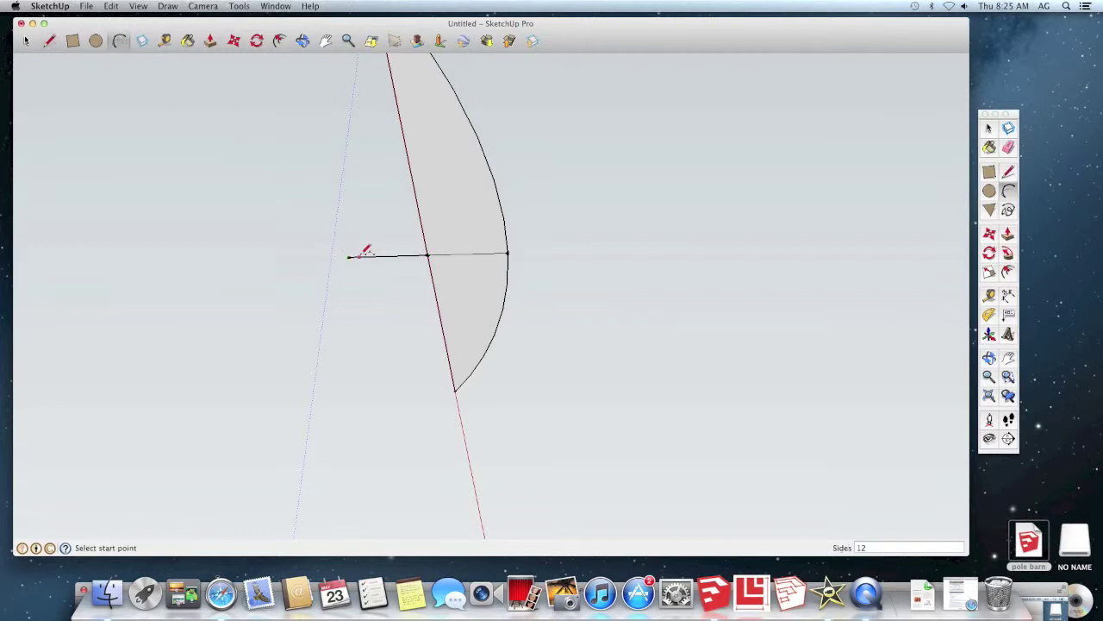
click(348, 257)
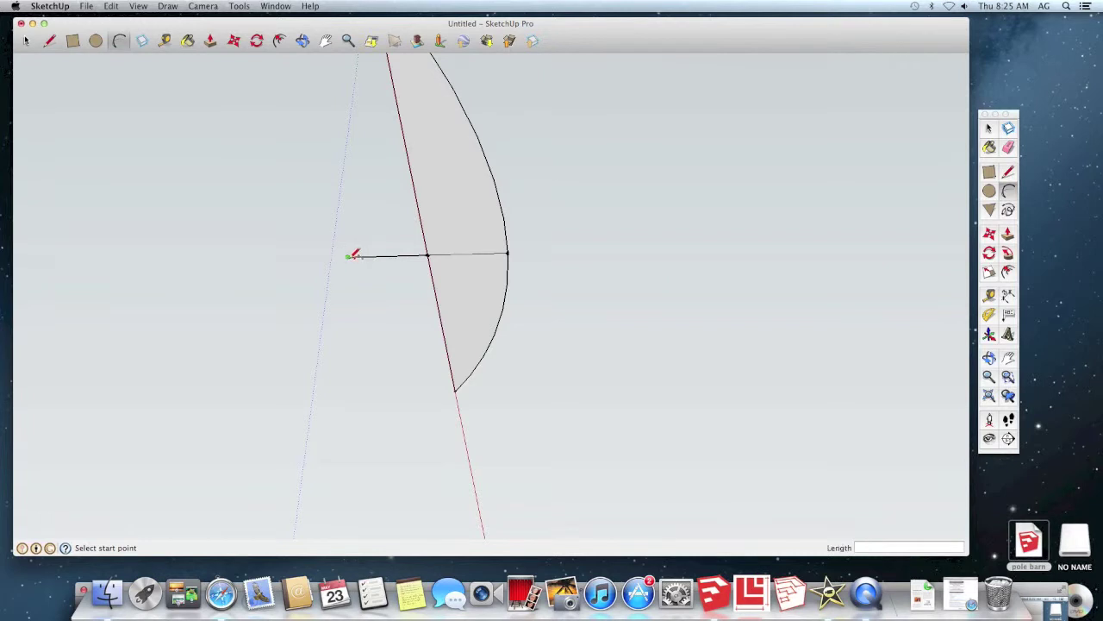
click(510, 252)
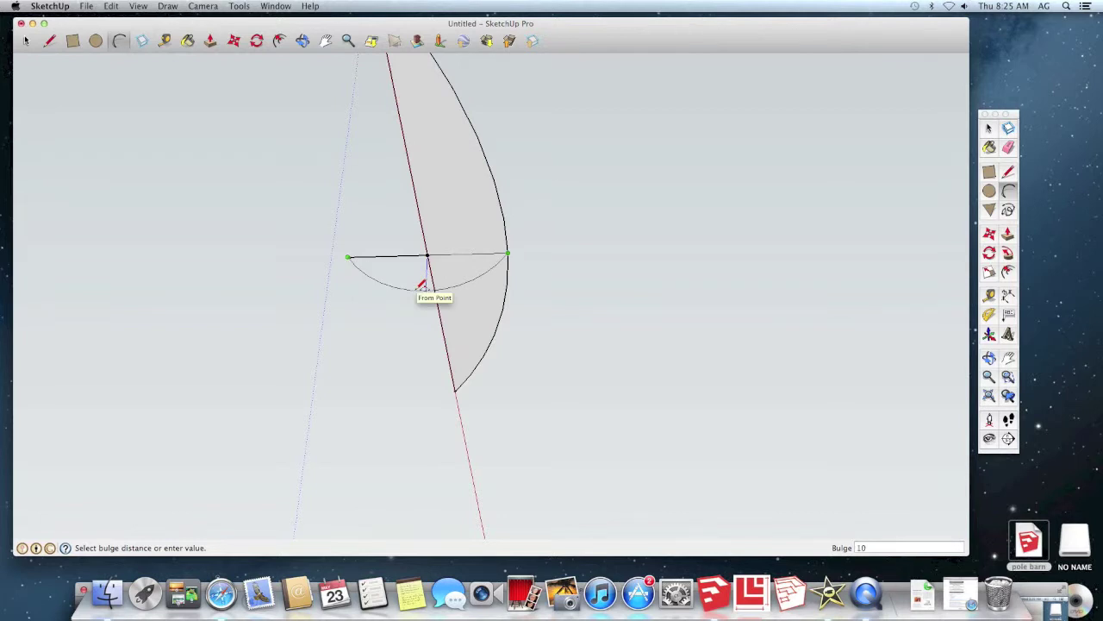
click(422, 286)
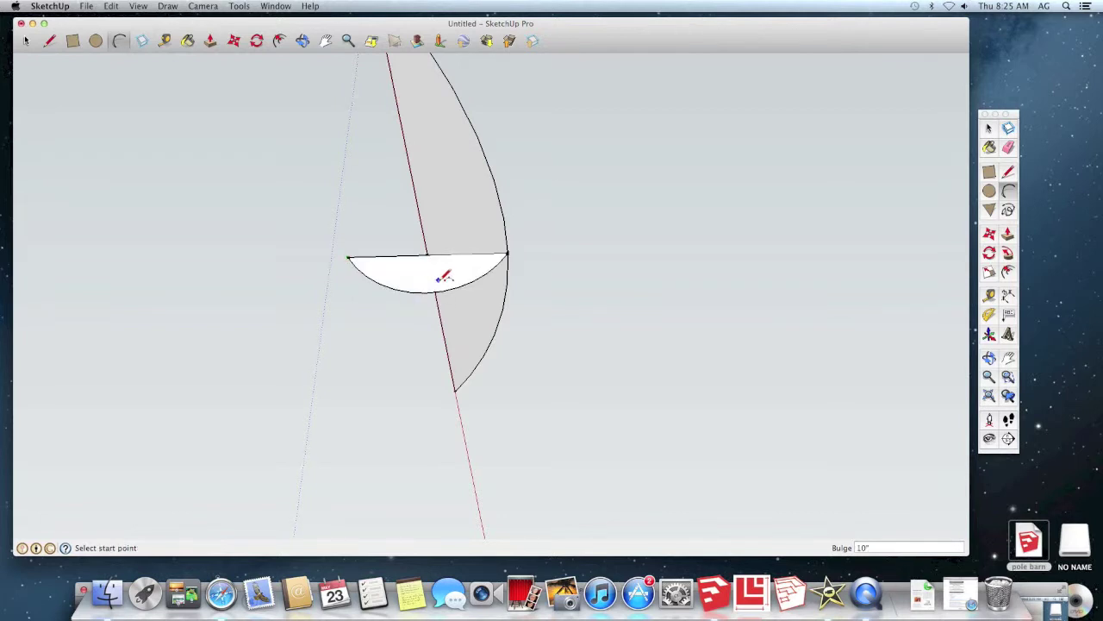
Split the hanging cross-section with a line from its top midpoint to its lowest point, and sweep one half along the curved outline with Follow Me
click(302, 40)
drag(500, 192, 635, 404)
drag(403, 287, 380, 272)
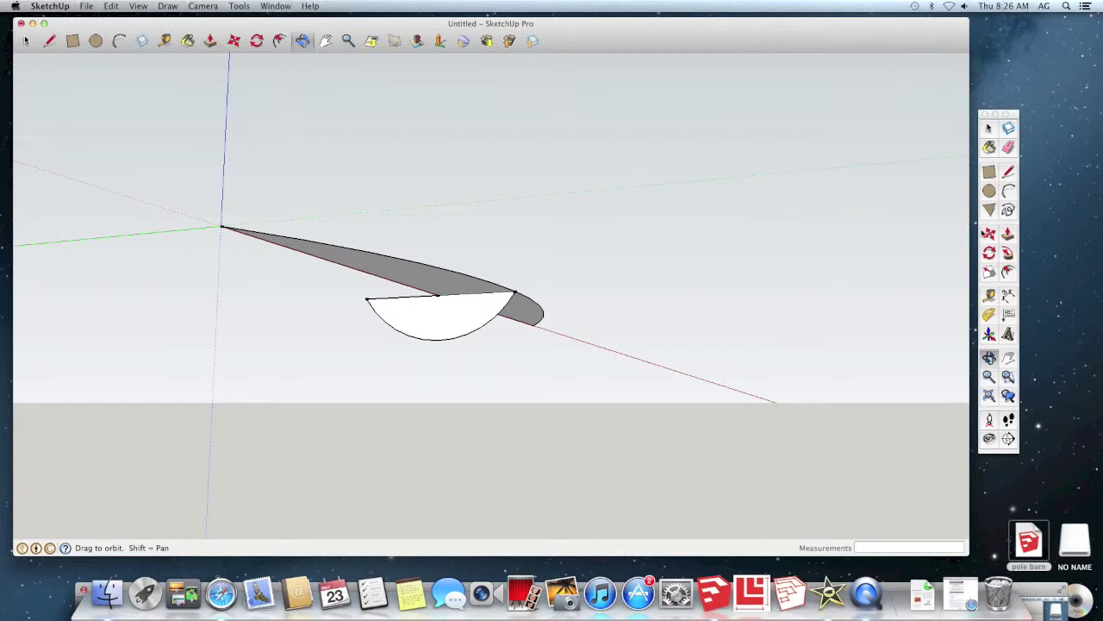
drag(1014, 118, 927, 100)
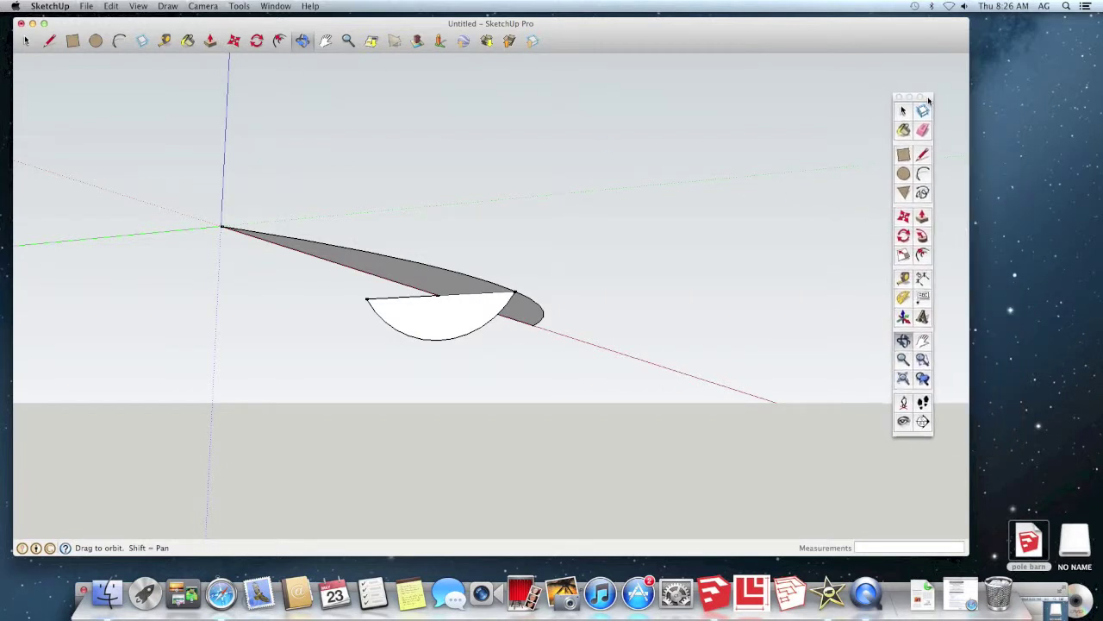
key(p)
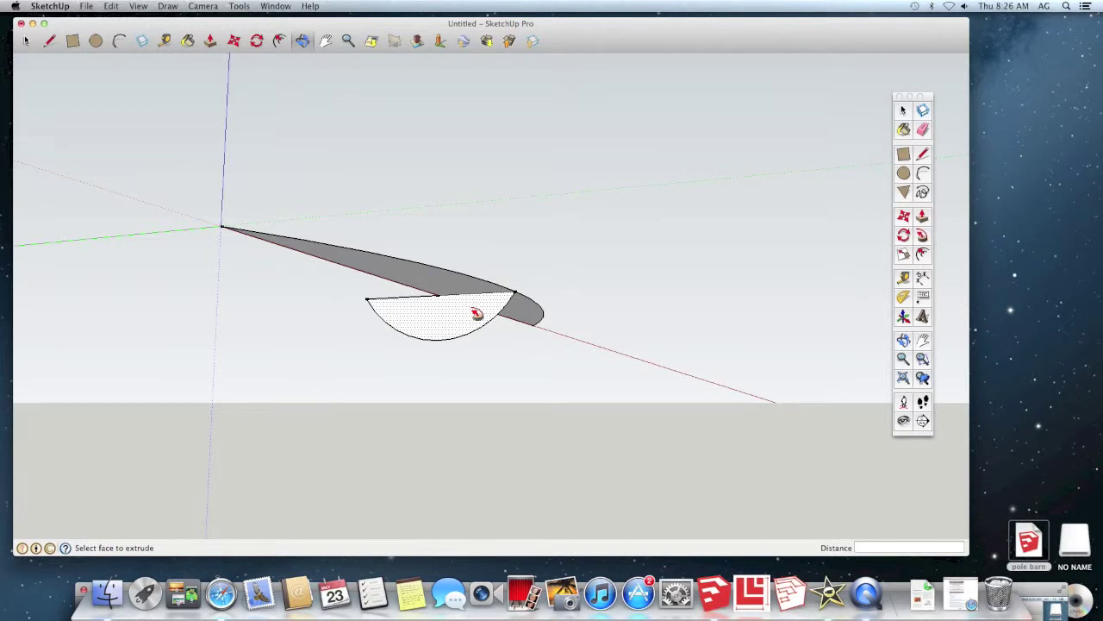
click(50, 42)
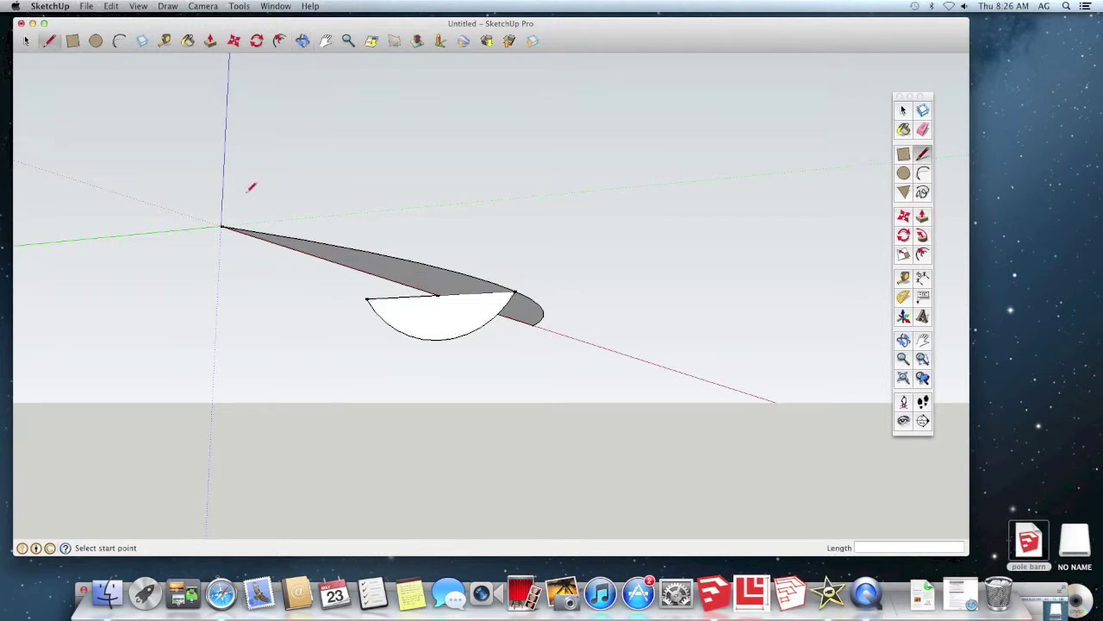
click(438, 296)
click(437, 339)
click(924, 237)
mouse_move(485, 311)
mouse_down()
mouse_move(406, 297)
mouse_move(325, 249)
mouse_move(545, 300)
mouse_up()
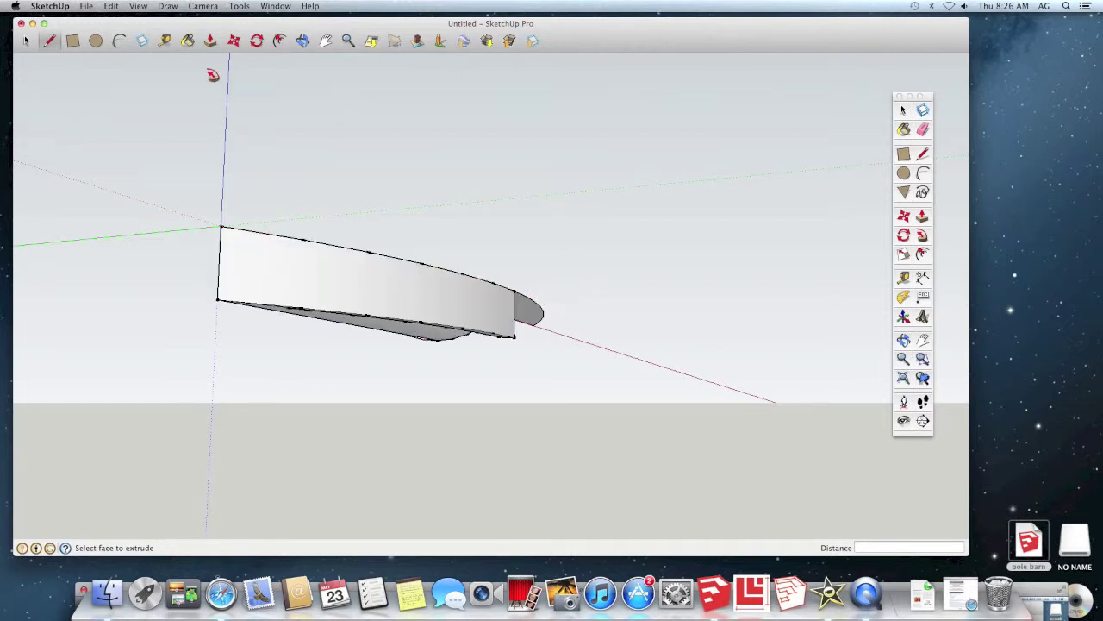
Erase the edges of the outer vertical wall created by the sweep, exposing the curved inner surface
click(303, 43)
drag(315, 71, 681, 267)
click(920, 129)
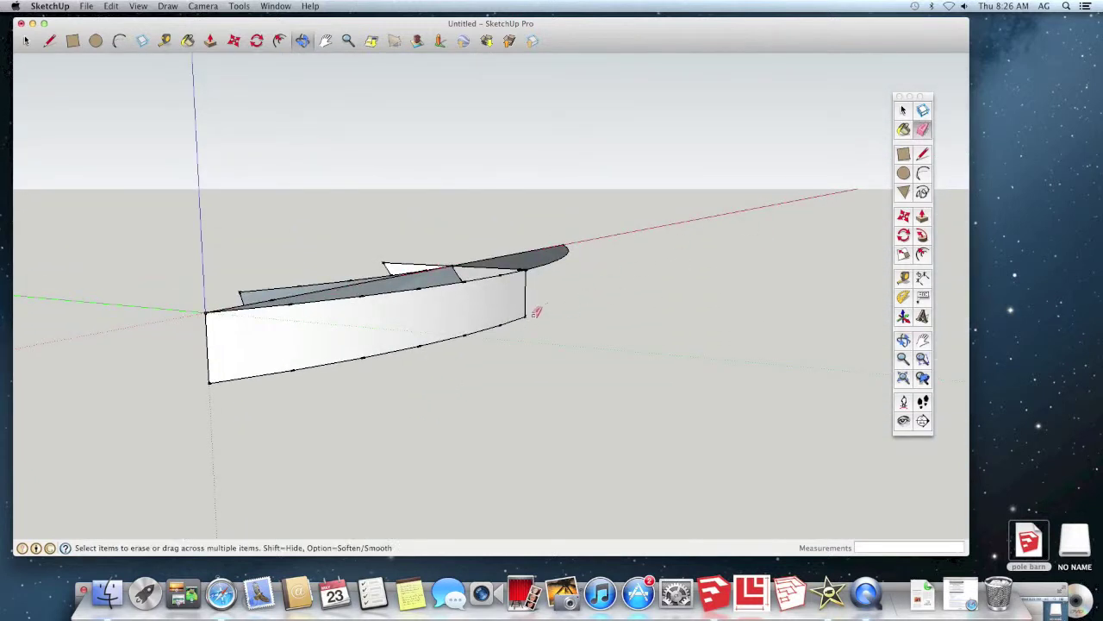
drag(503, 324, 481, 336)
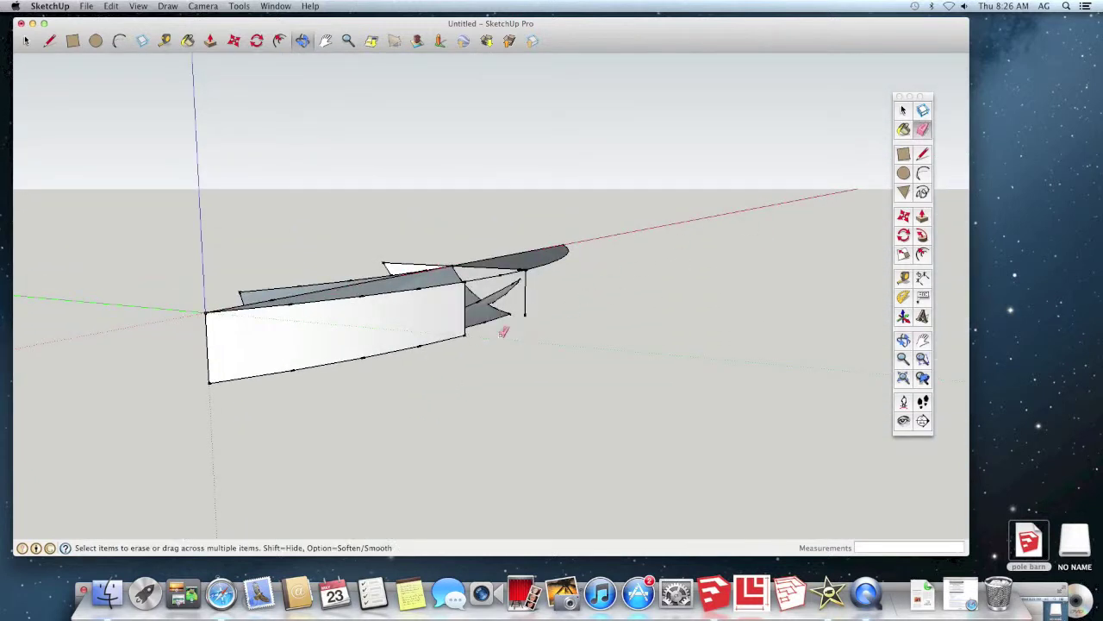
click(527, 313)
click(466, 333)
click(421, 342)
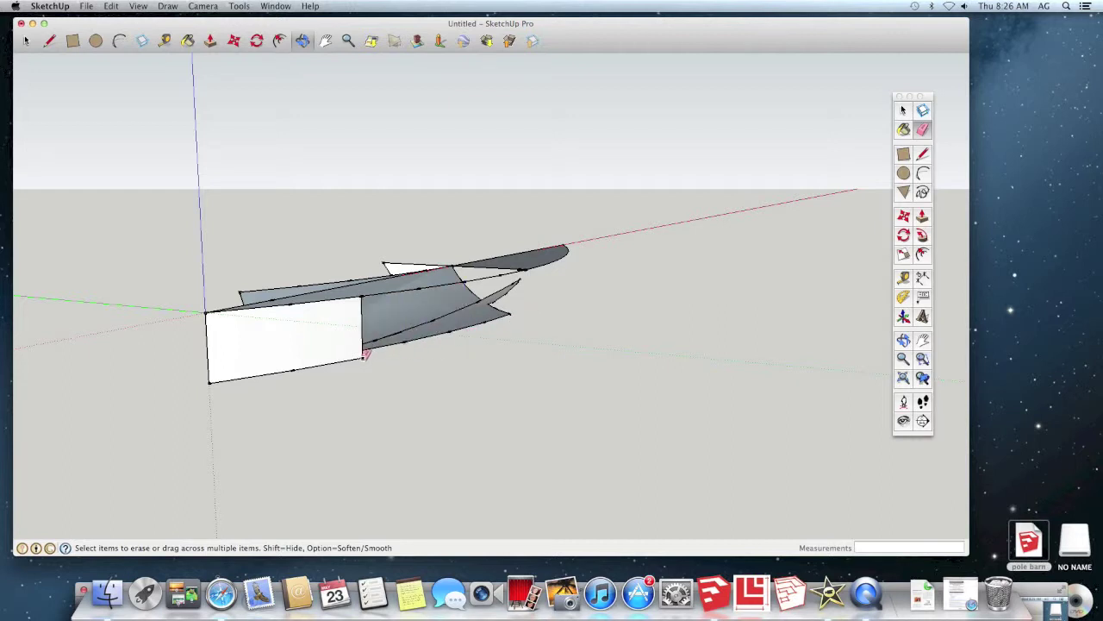
click(364, 354)
click(296, 367)
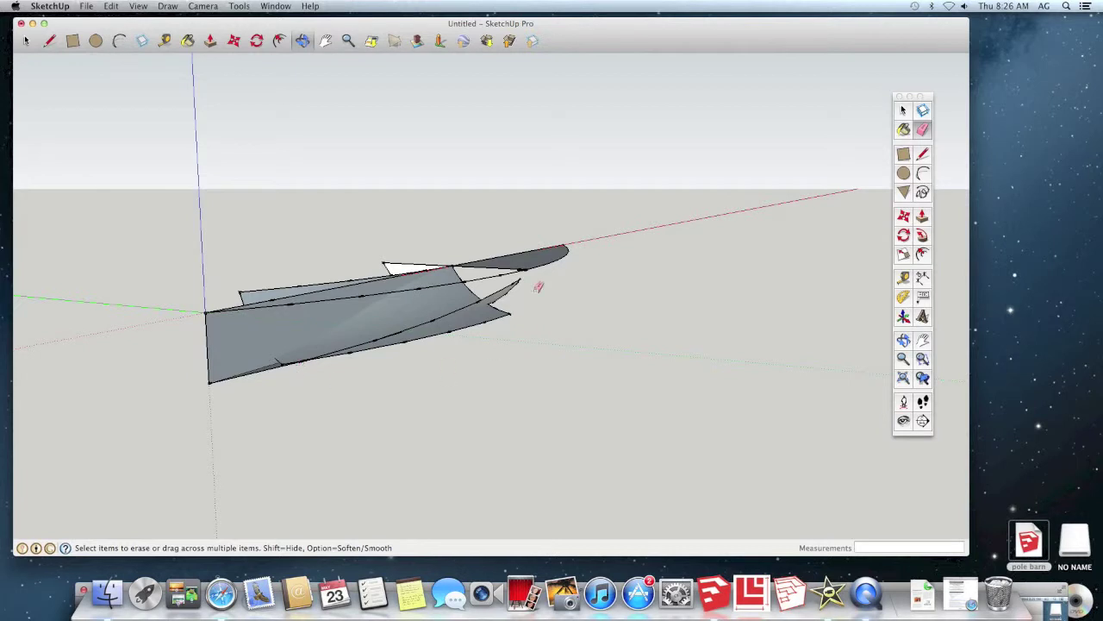
Erase the excess swept surface that extends past the centre plane and the leftover edges around the cross-section
click(303, 41)
drag(413, 190, 526, 259)
key(e)
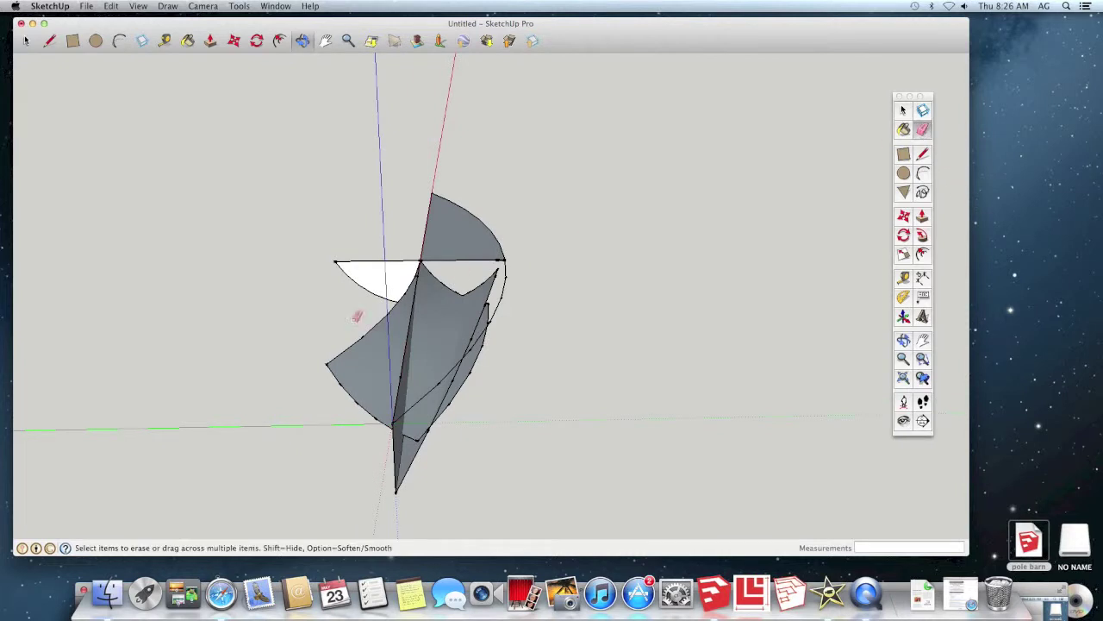
click(329, 360)
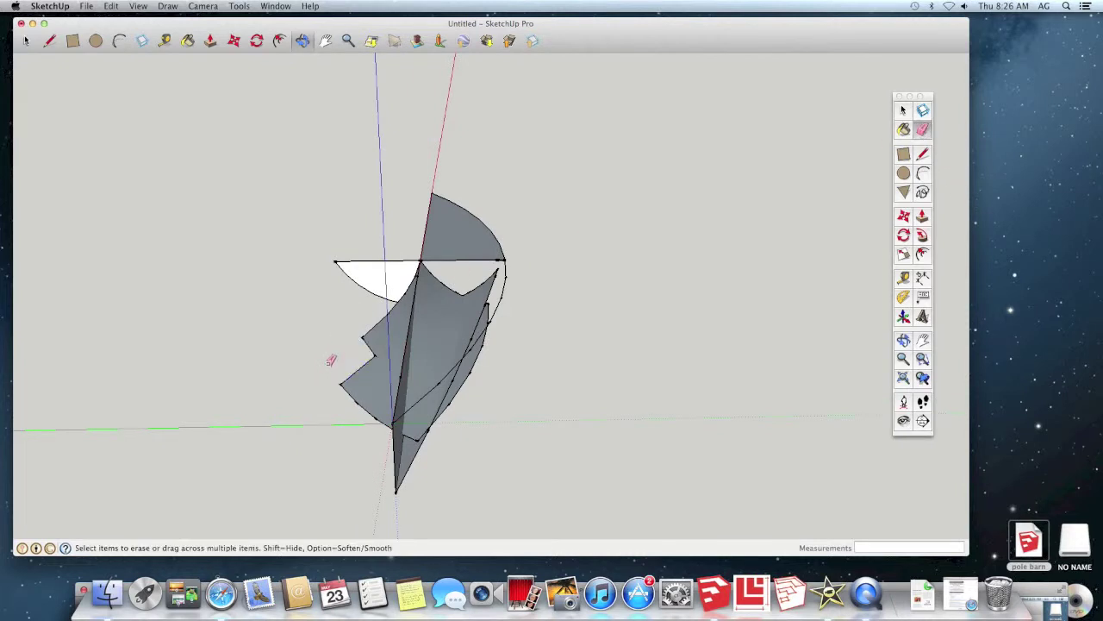
click(362, 398)
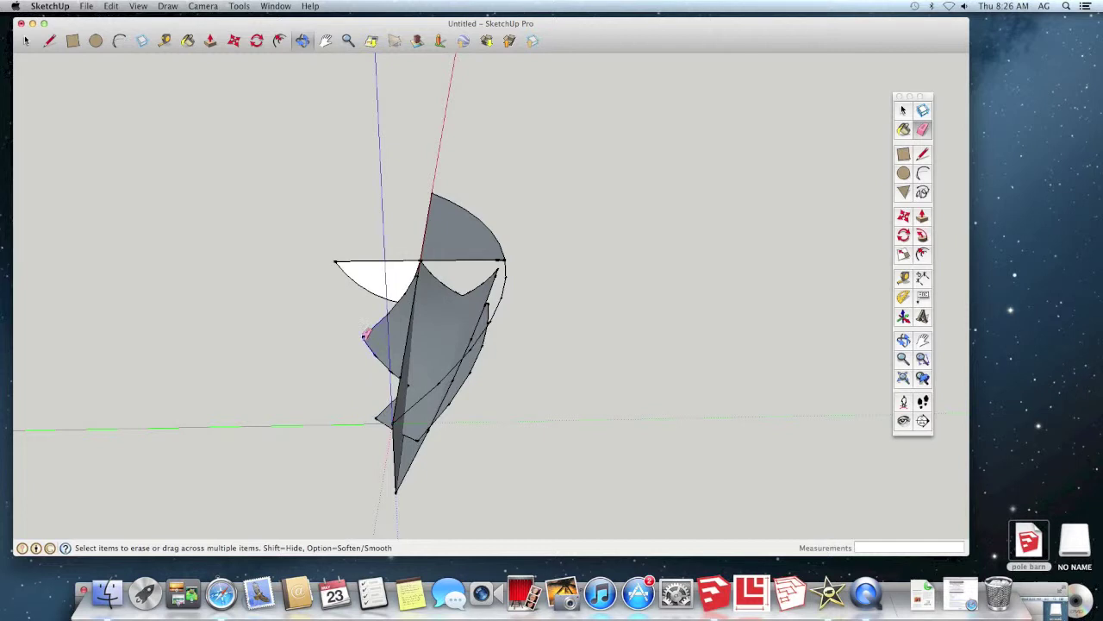
click(365, 334)
mouse_move(378, 353)
mouse_down()
mouse_move(408, 291)
mouse_move(391, 397)
mouse_move(425, 317)
mouse_move(420, 275)
mouse_up()
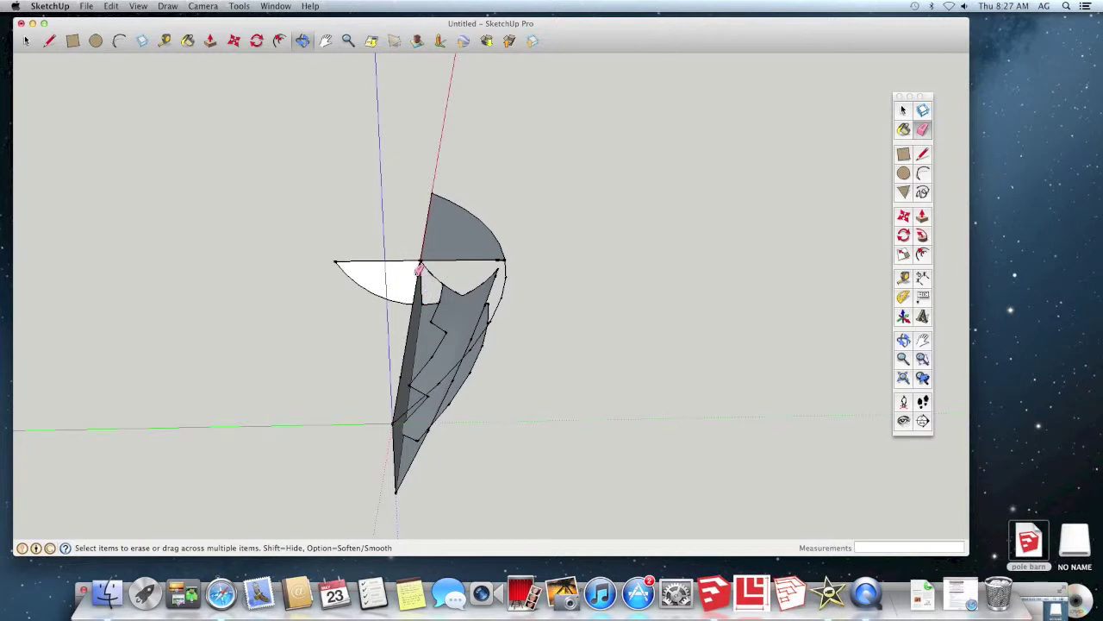
drag(434, 274, 445, 283)
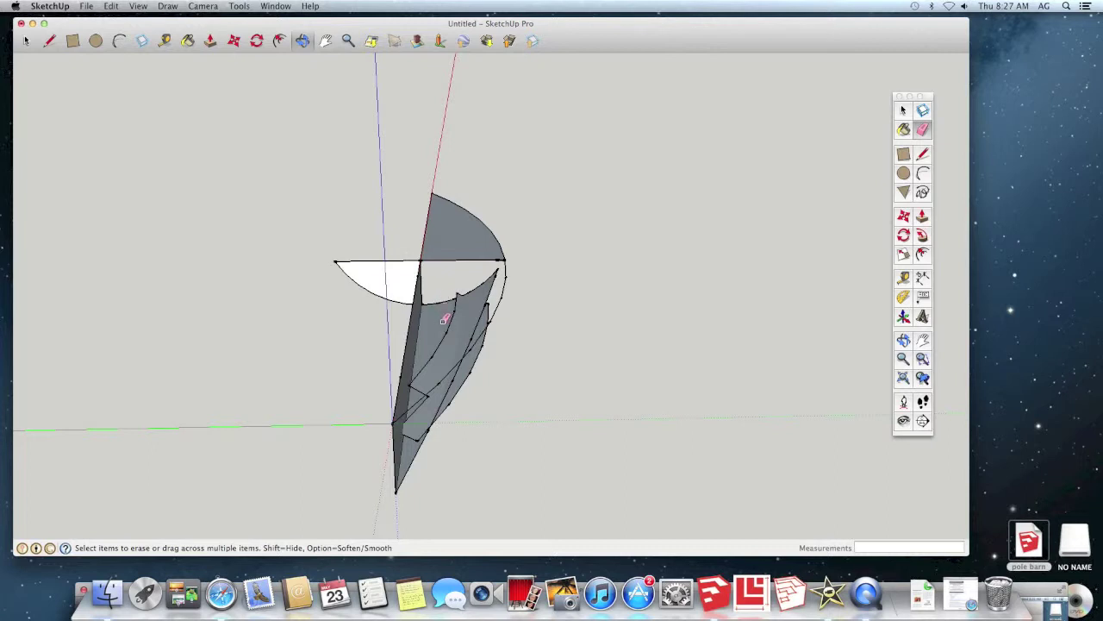
drag(413, 382, 454, 316)
Erase the remaining stray edges and surface fragments along the underside of the swept hull
click(303, 40)
drag(421, 190, 450, 181)
click(922, 129)
click(495, 326)
click(485, 327)
click(471, 324)
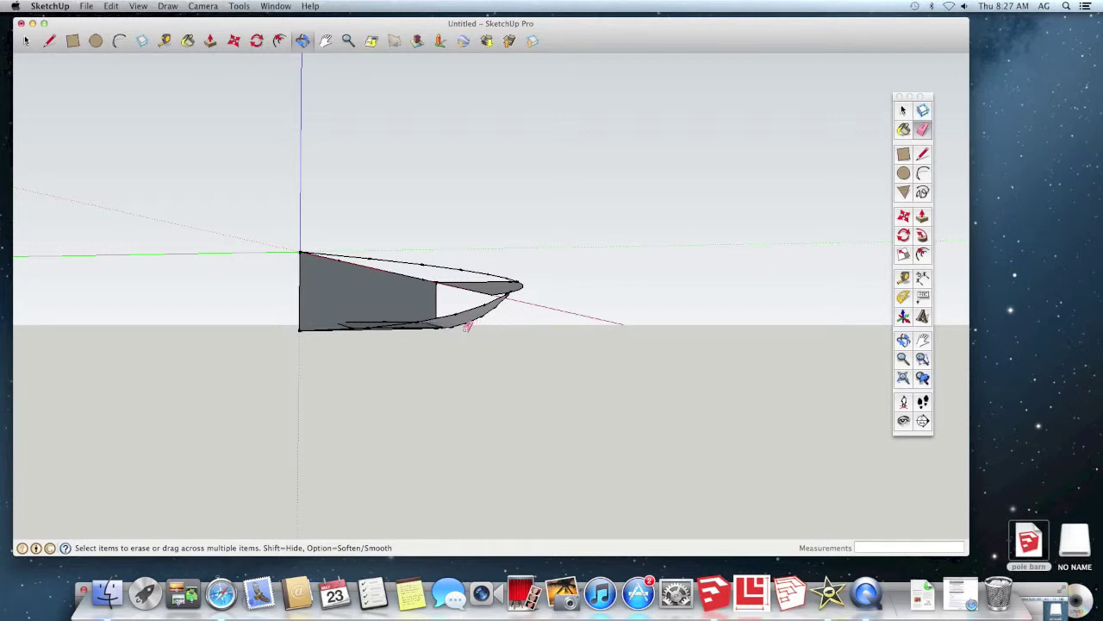
click(387, 319)
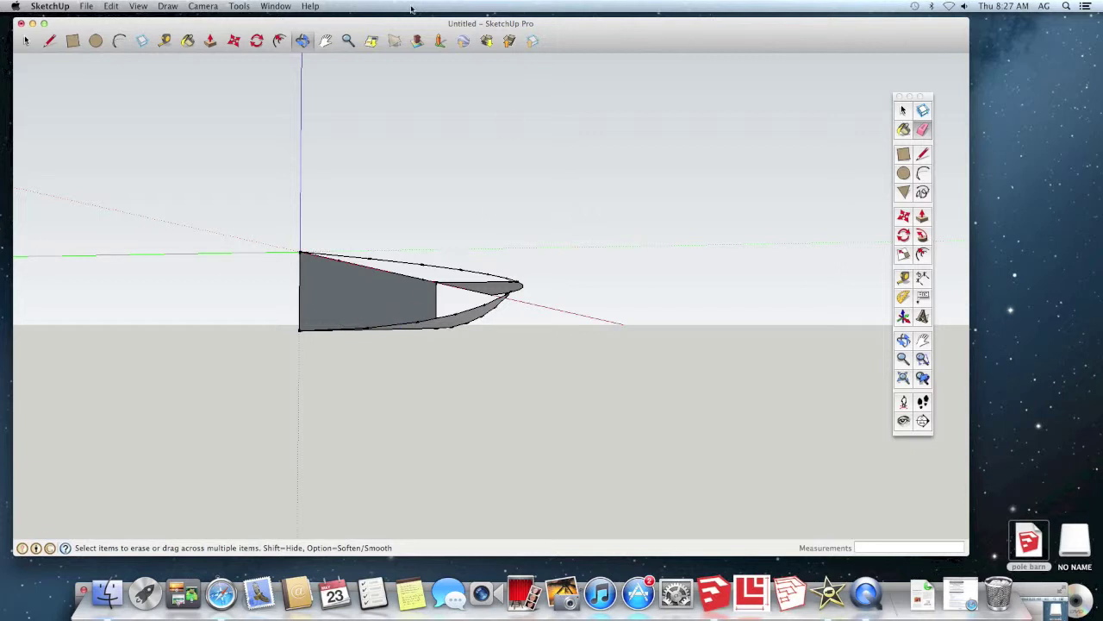
Draw a line about 2 5/8" long from the swept hull's upper corner to the flat outline's corner, closing the mid-section face
click(303, 41)
drag(482, 224, 512, 305)
scroll(514, 299, up, 5)
drag(498, 261, 538, 339)
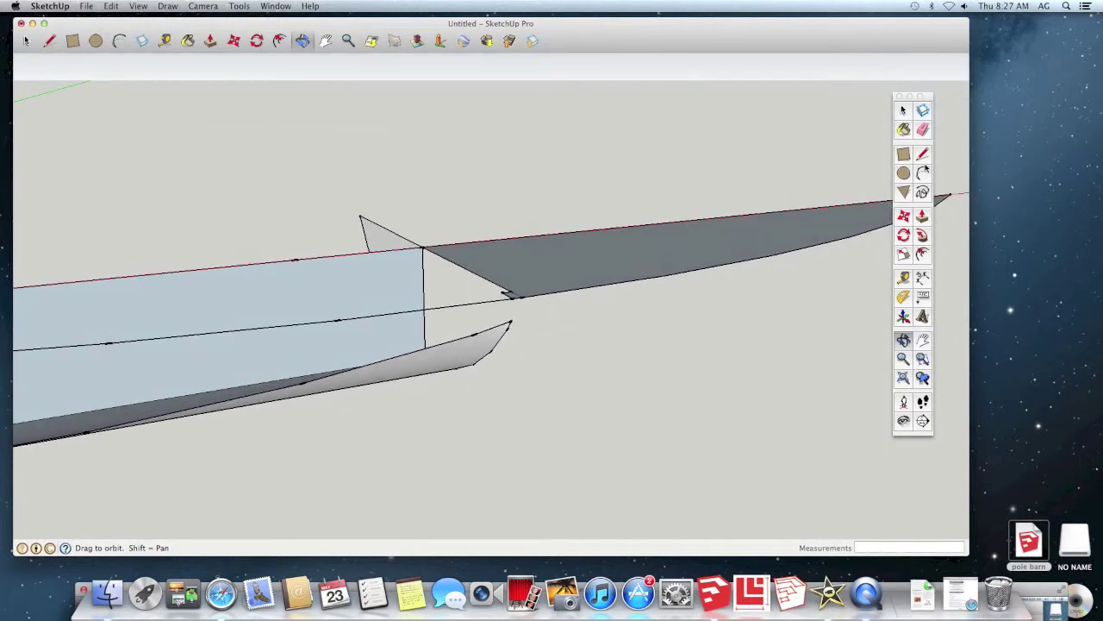
click(922, 154)
click(510, 322)
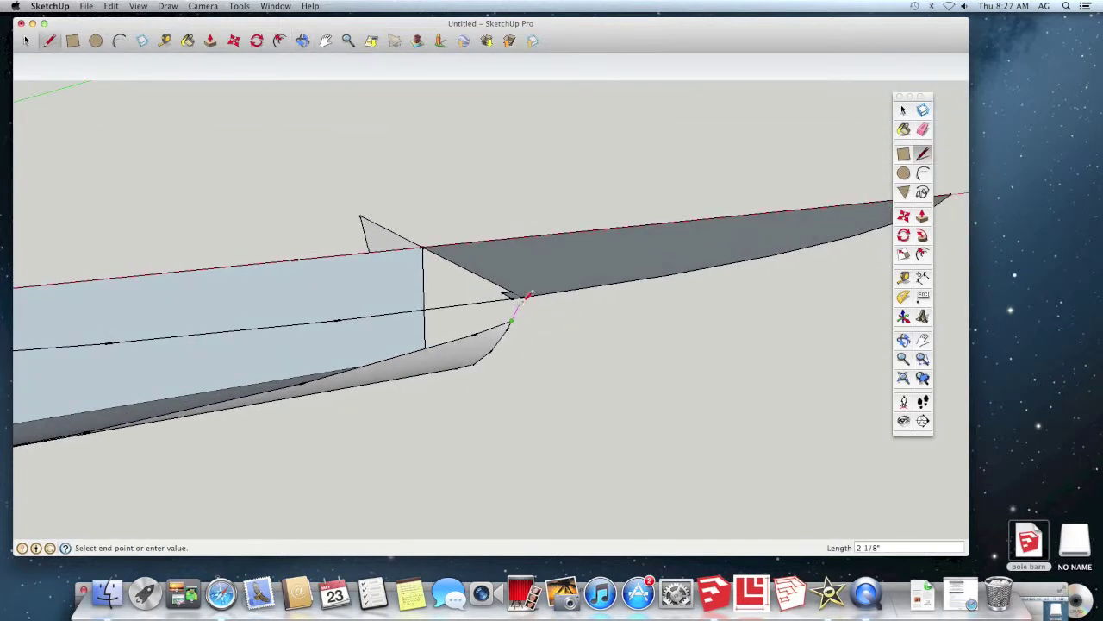
click(519, 298)
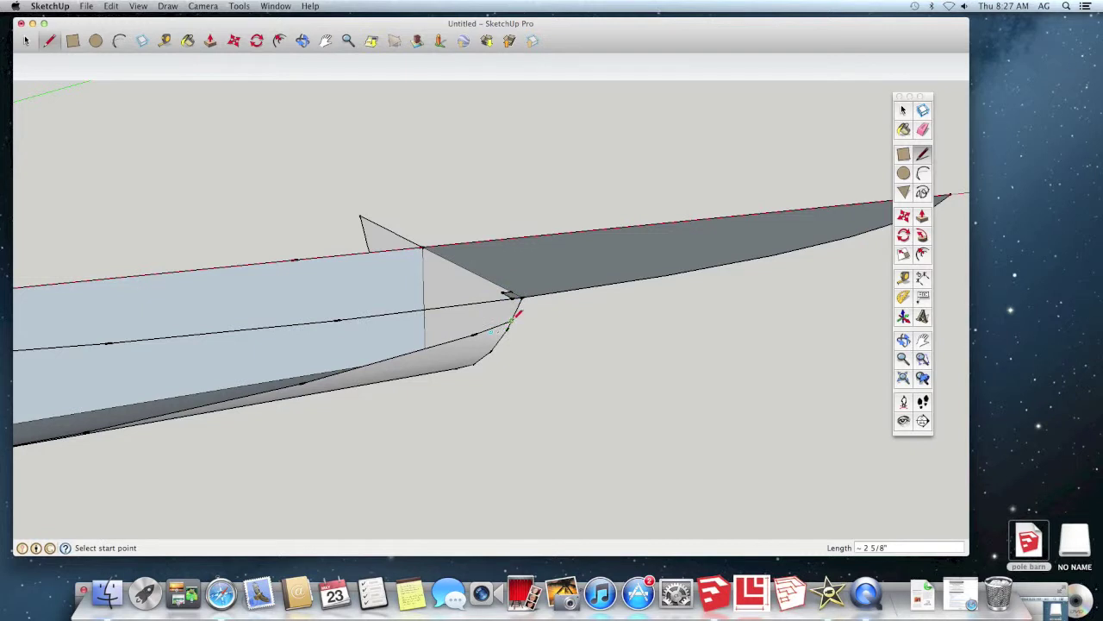
Draw three zigzag lines between the flat outline and the hull's lower edge, starting at the mid-section corner, the last about 6 15/16" long
click(519, 297)
click(475, 332)
click(475, 332)
click(338, 321)
click(338, 321)
click(306, 379)
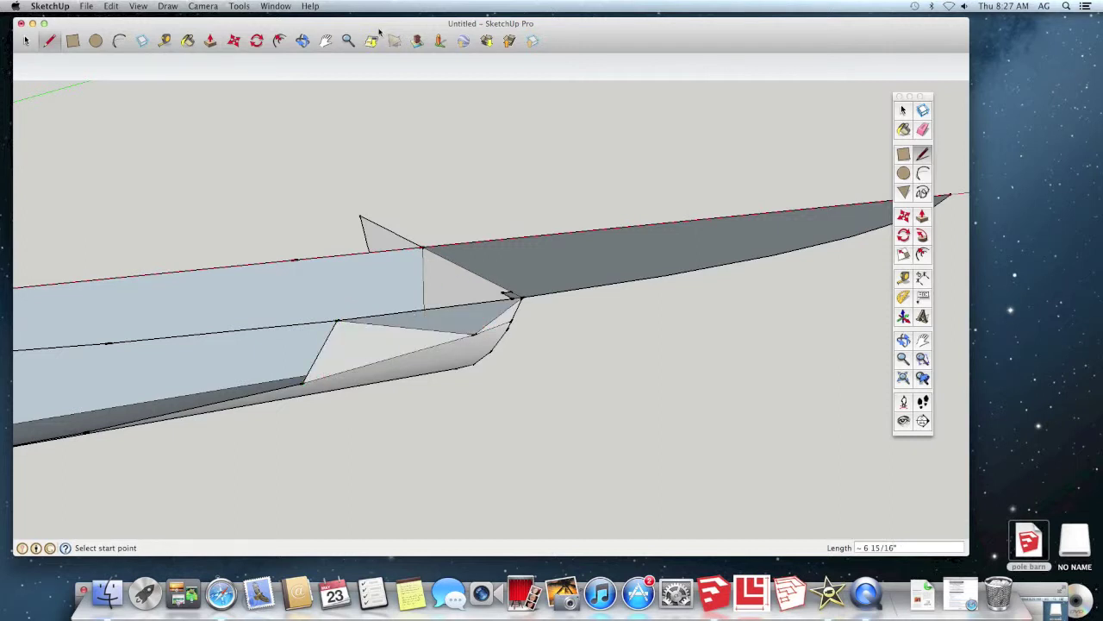
Continue the zigzag lines between the outline and lower-edge vertices toward the hull's origin end, finishing with a line about 11 5/8" long
click(326, 41)
drag(290, 352, 589, 255)
click(922, 155)
click(669, 261)
click(549, 198)
click(549, 198)
click(472, 303)
click(317, 208)
click(317, 208)
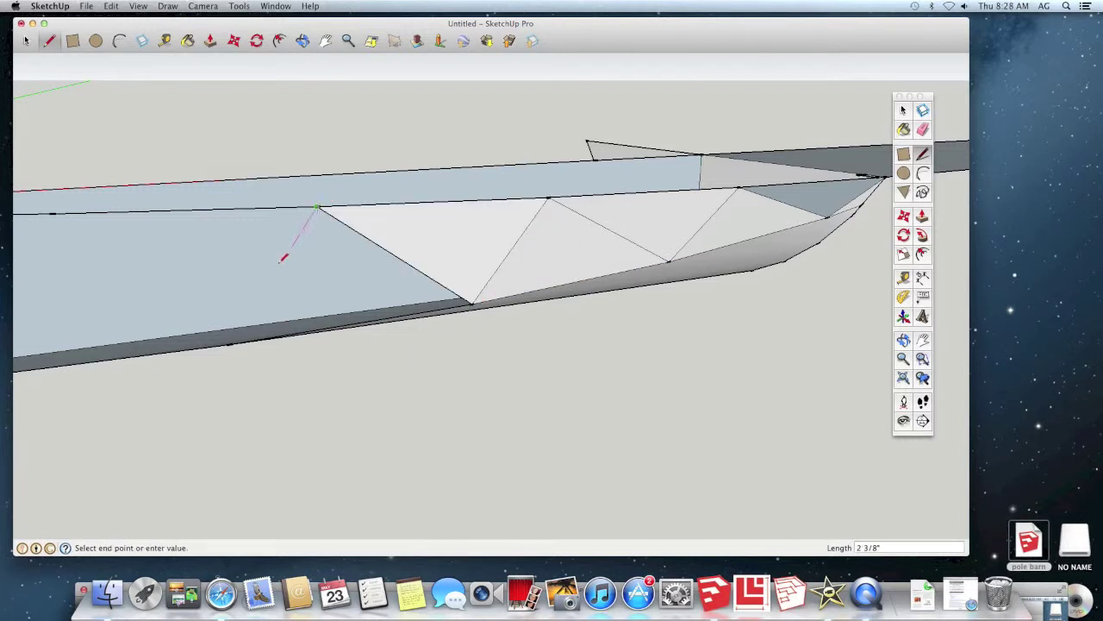
click(232, 341)
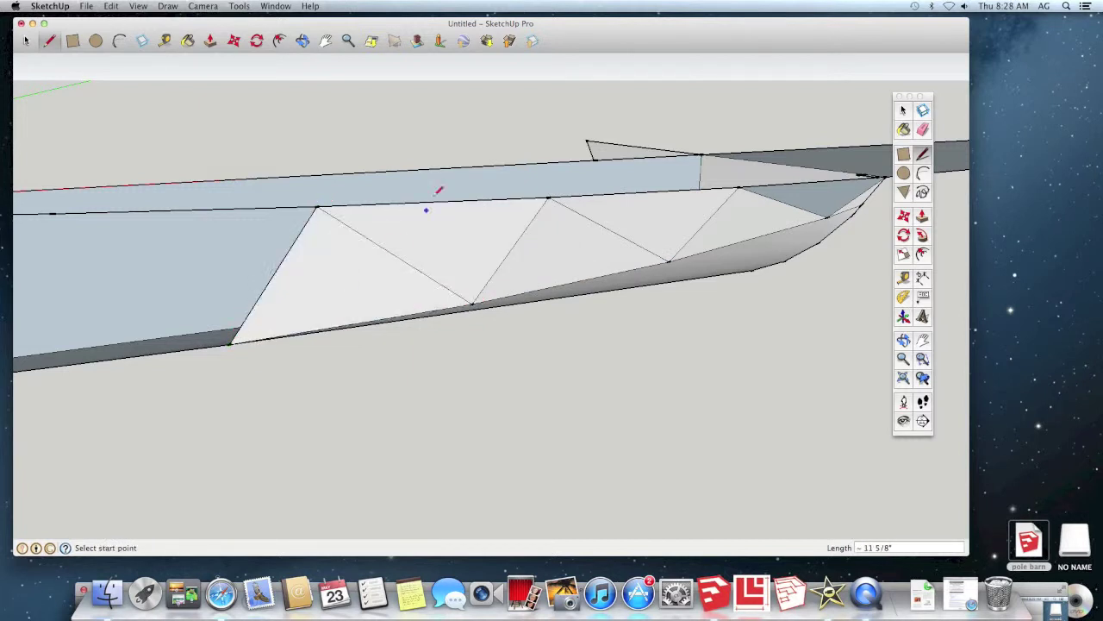
Close the rest of the hull side up to the origin with four more zigzag lines, the last 1' 4" long
click(303, 40)
drag(373, 195, 737, 209)
scroll(660, 220, down, 5)
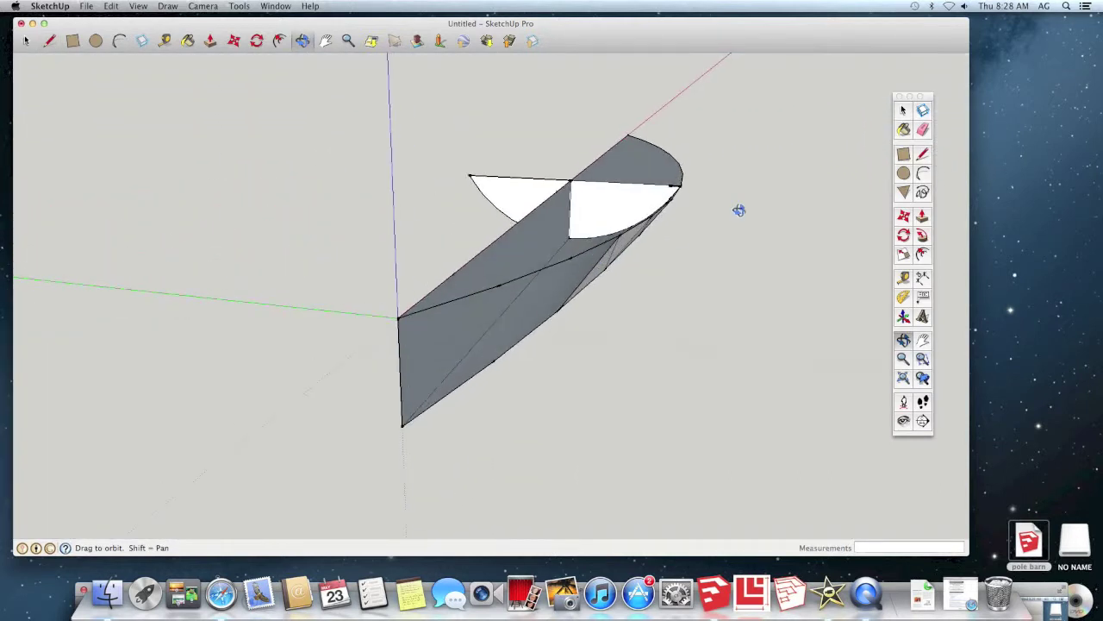
click(923, 153)
click(570, 262)
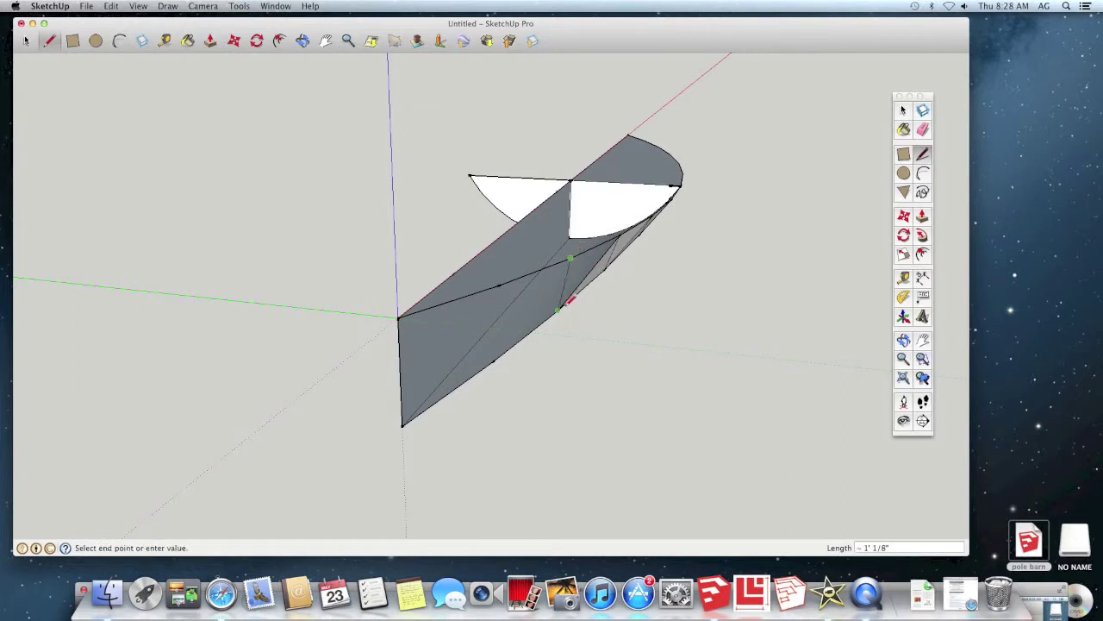
click(558, 308)
click(570, 257)
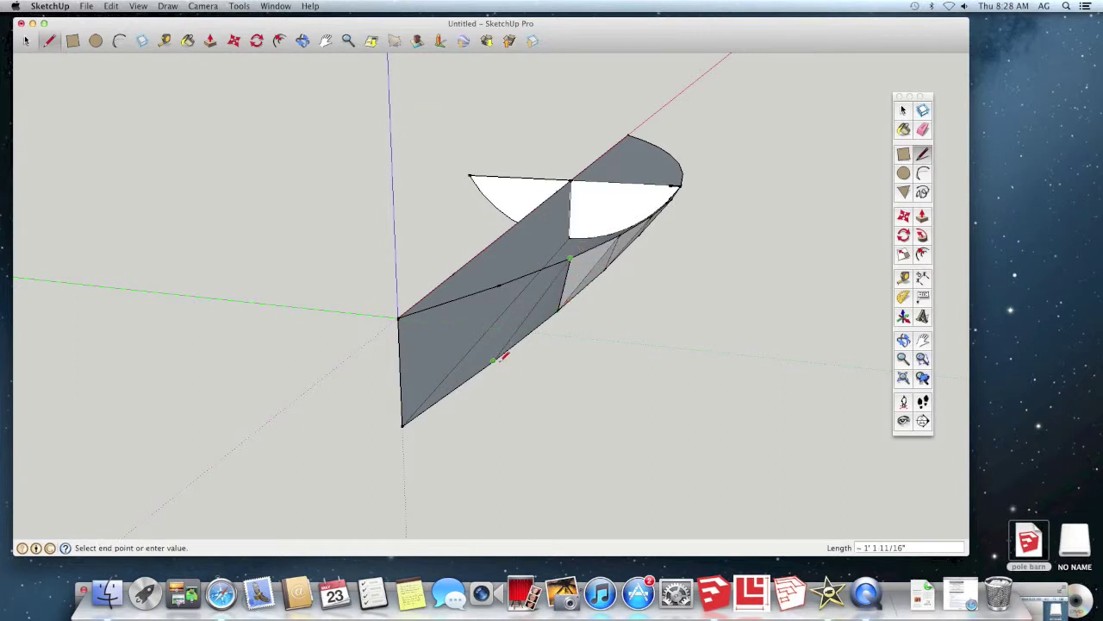
click(493, 362)
click(493, 362)
click(499, 285)
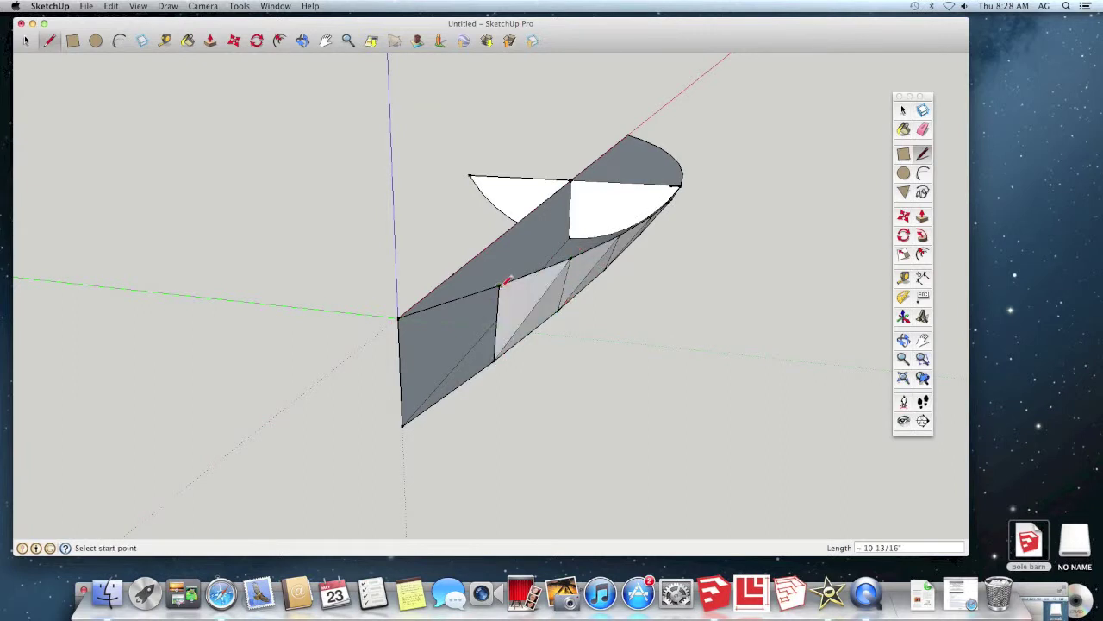
click(499, 285)
click(402, 423)
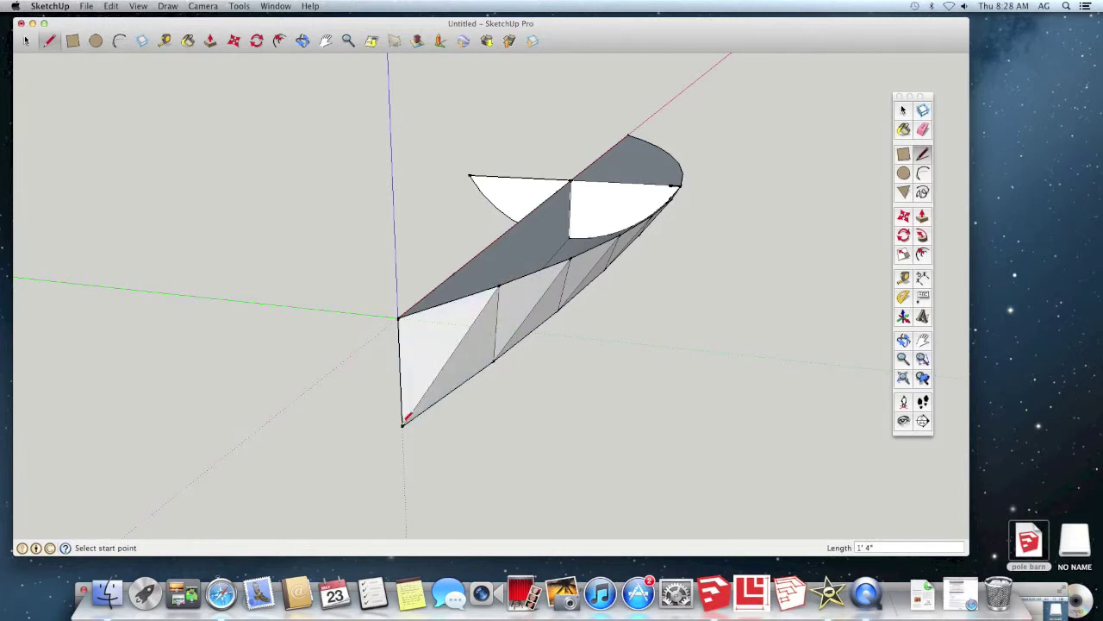
Draw a 6' line along the centre edge from the origin to the mid-section's top corner, capping the hull's open top
click(302, 40)
drag(646, 322, 455, 266)
click(49, 42)
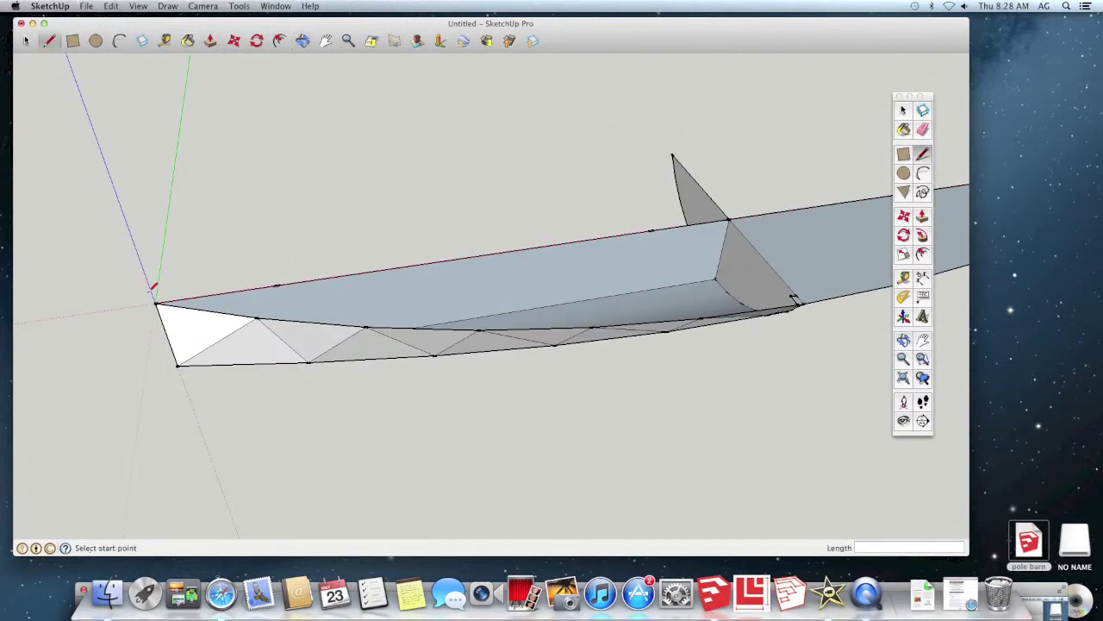
click(157, 303)
click(730, 219)
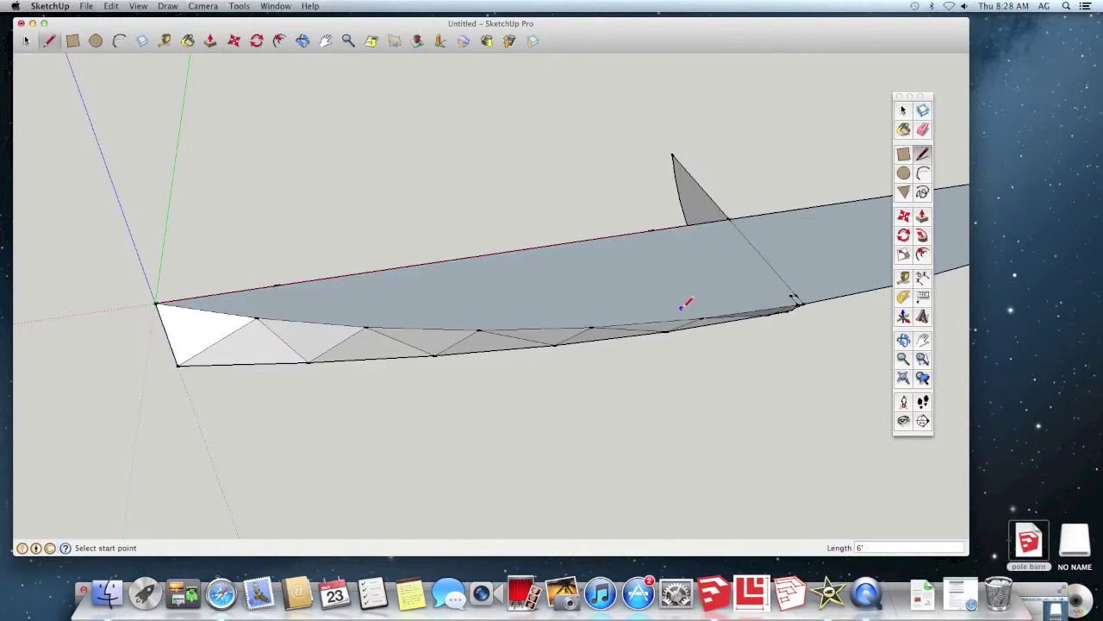
Erase the leftover half of the cross-section that projects beyond the centre plane
click(302, 41)
drag(652, 333, 916, 221)
click(922, 130)
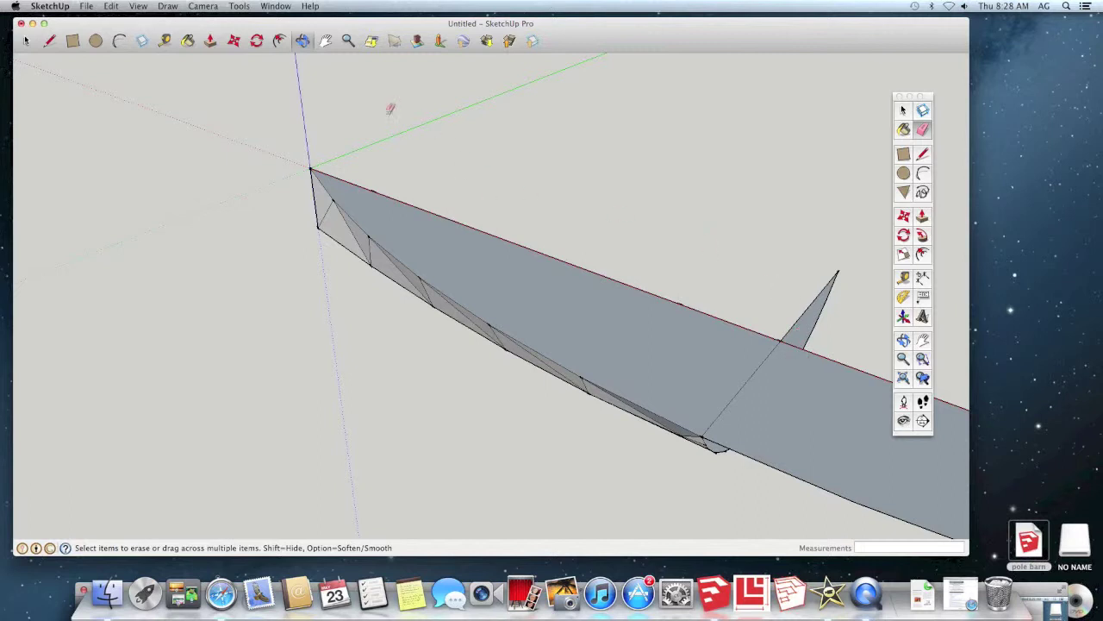
click(303, 43)
drag(732, 396, 520, 230)
click(922, 129)
click(558, 152)
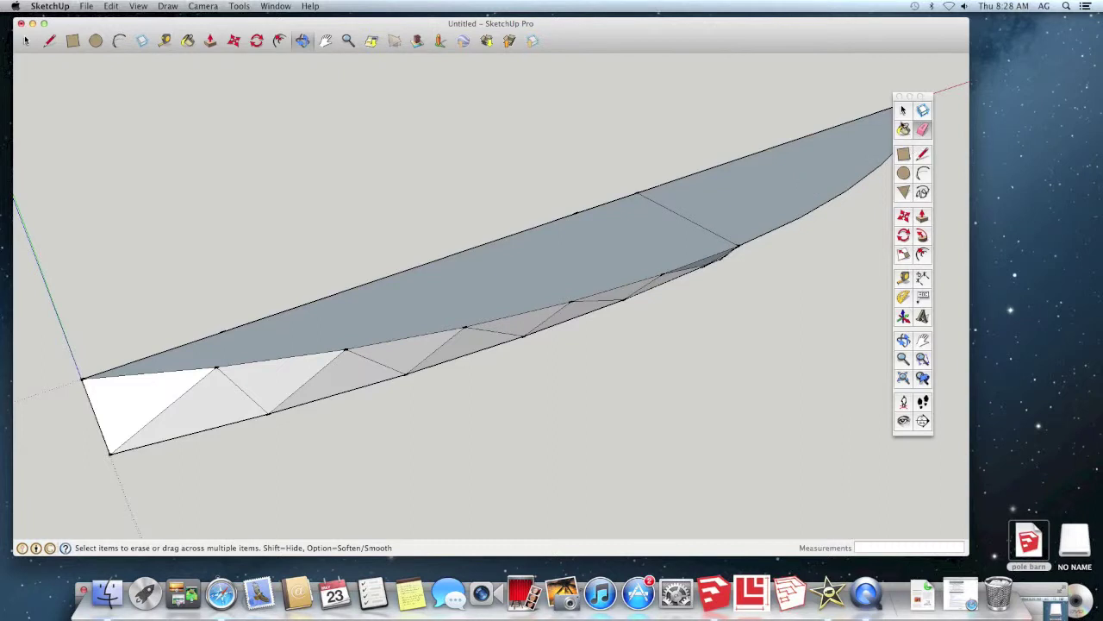
click(904, 111)
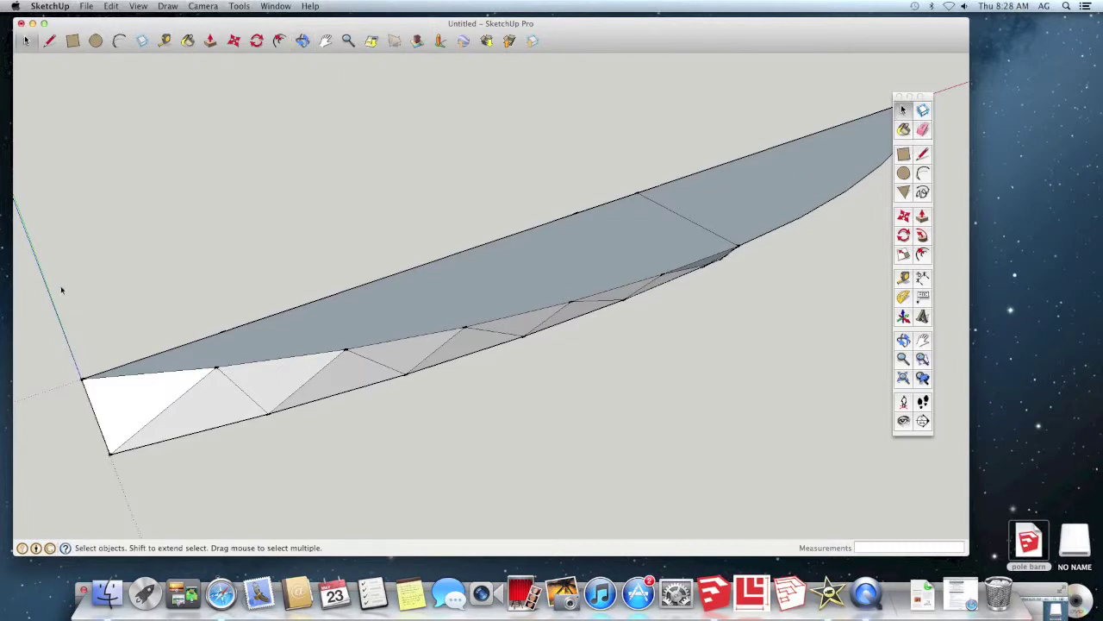
drag(33, 274, 705, 485)
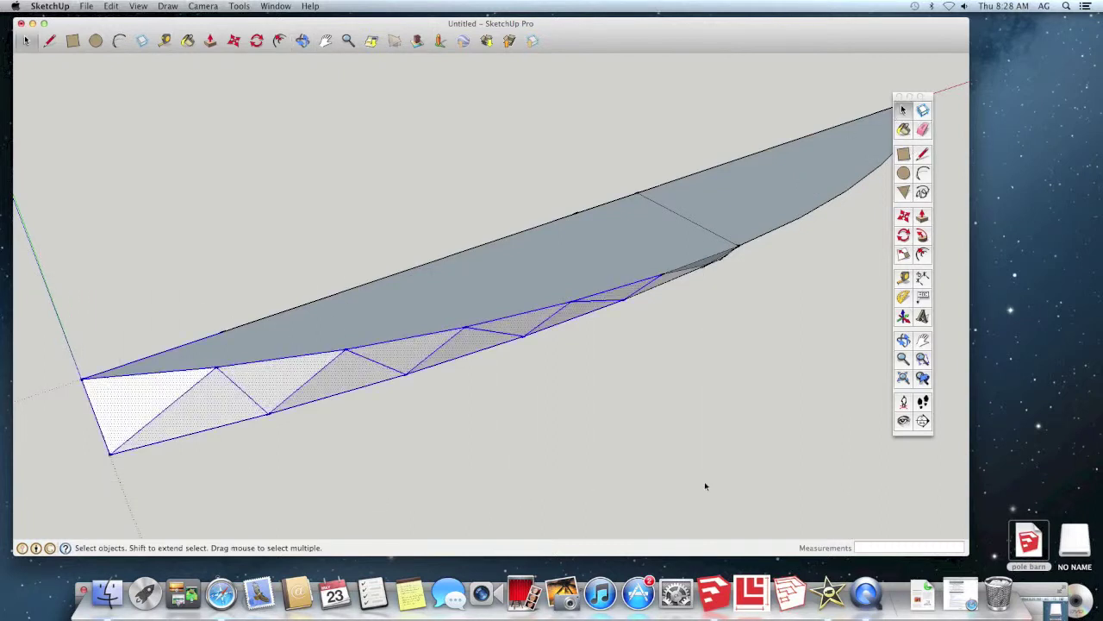
click(741, 364)
drag(703, 76, 616, 446)
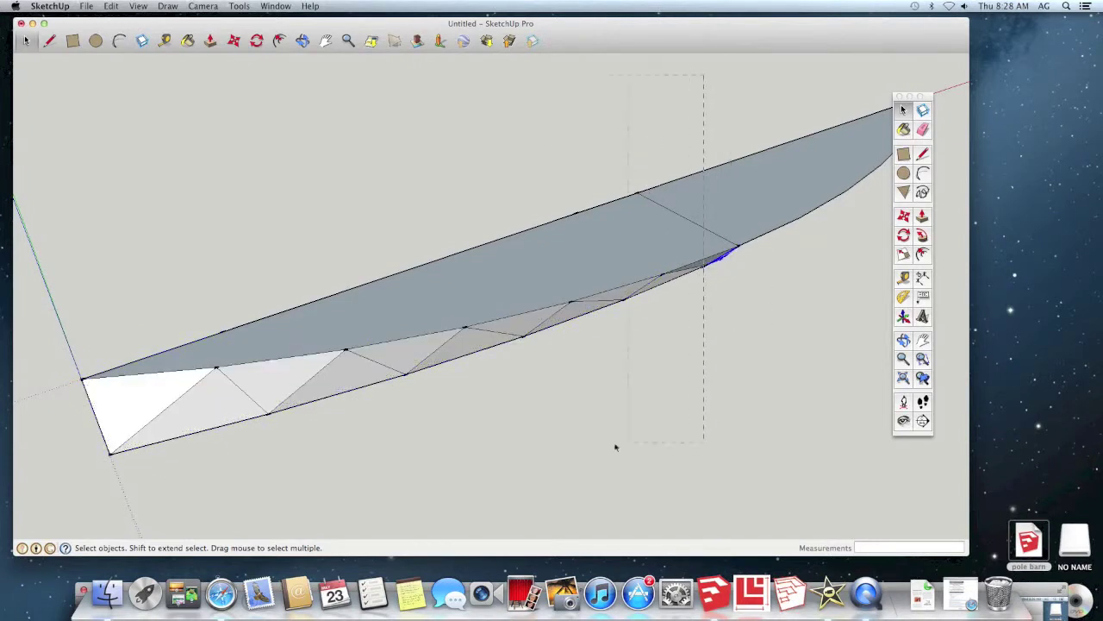
drag(89, 504, 199, 504)
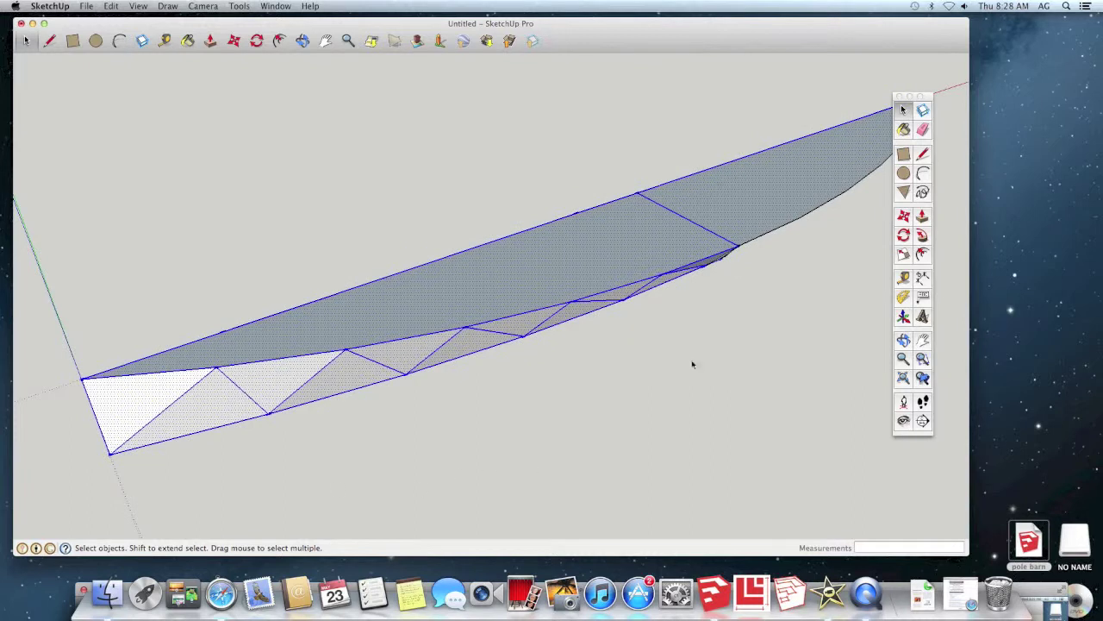
drag(691, 74, 751, 387)
drag(743, 78, 387, 499)
drag(79, 496, 78, 496)
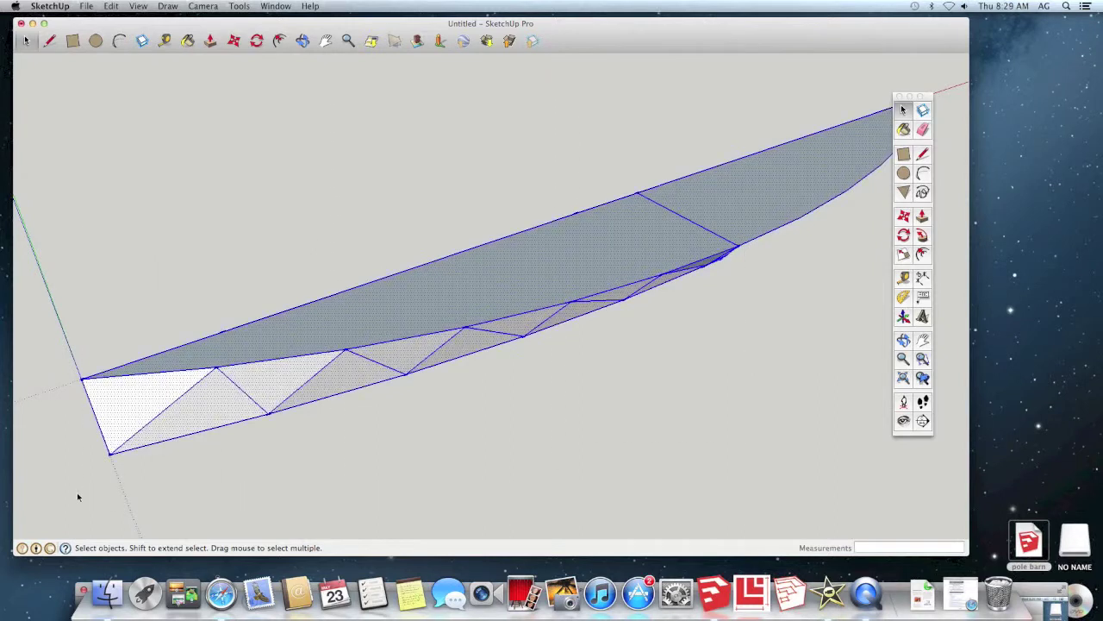
Erase the part of the flat outline that extends beyond the mid-section, leaving only the closed hull quarter
click(304, 41)
drag(593, 187, 677, 276)
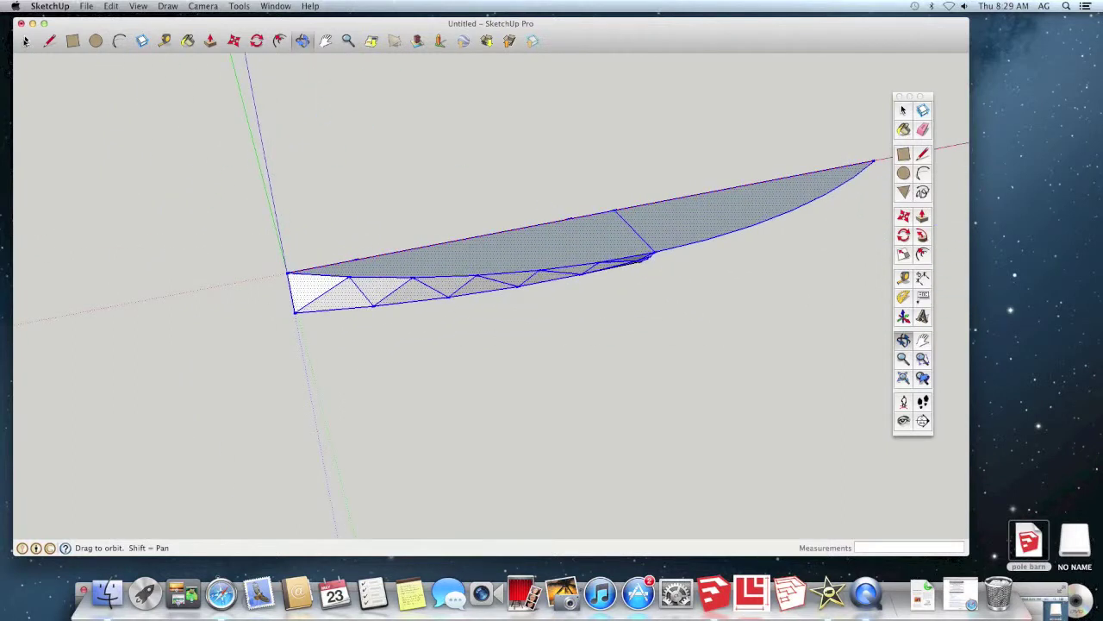
click(25, 41)
click(563, 187)
click(925, 130)
click(874, 160)
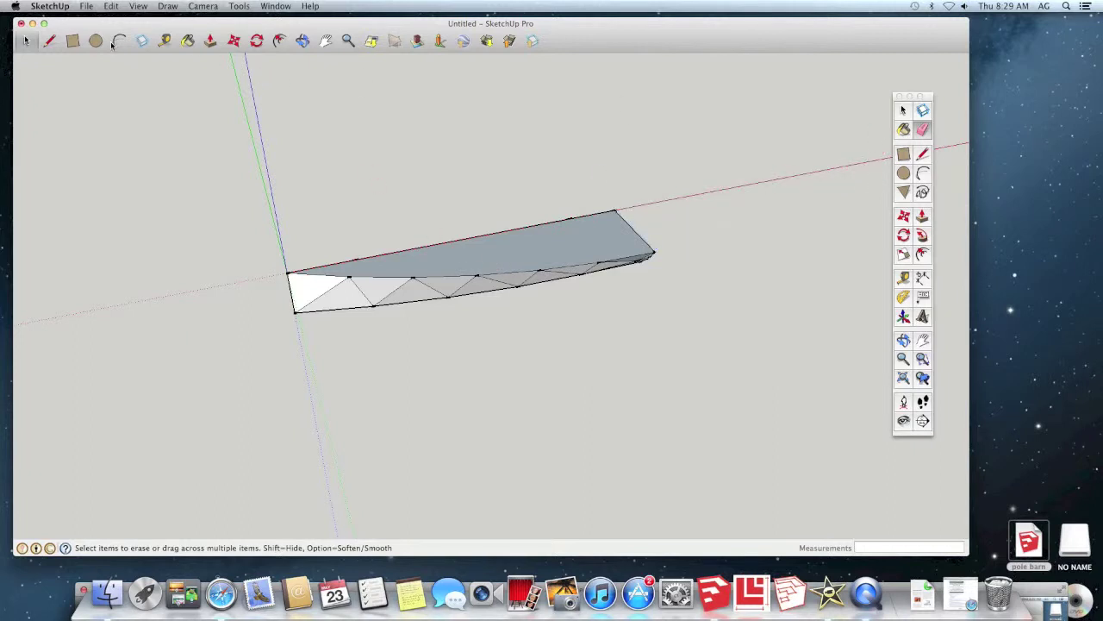
Select the whole hull quarter and copy it about 2' 10 3/4" along the green axis
click(903, 110)
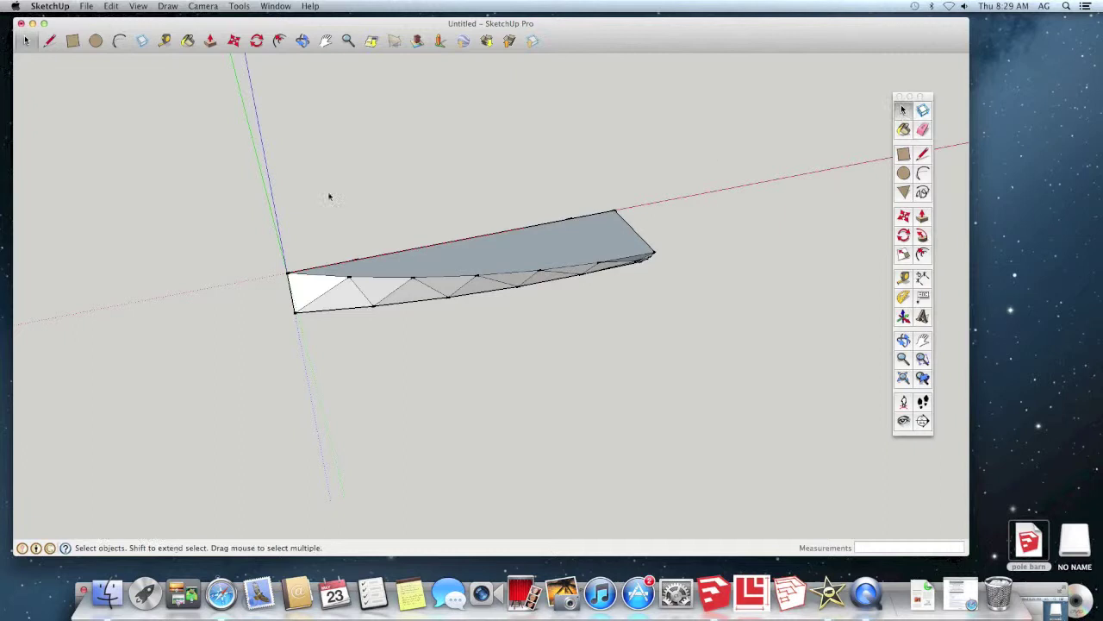
drag(262, 198, 720, 398)
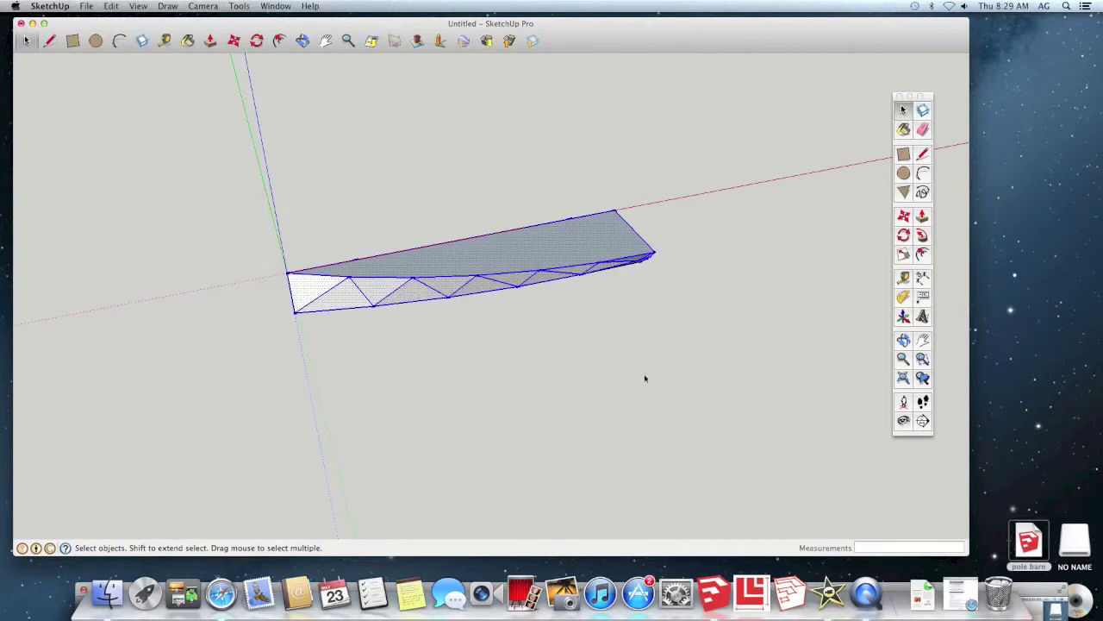
click(903, 219)
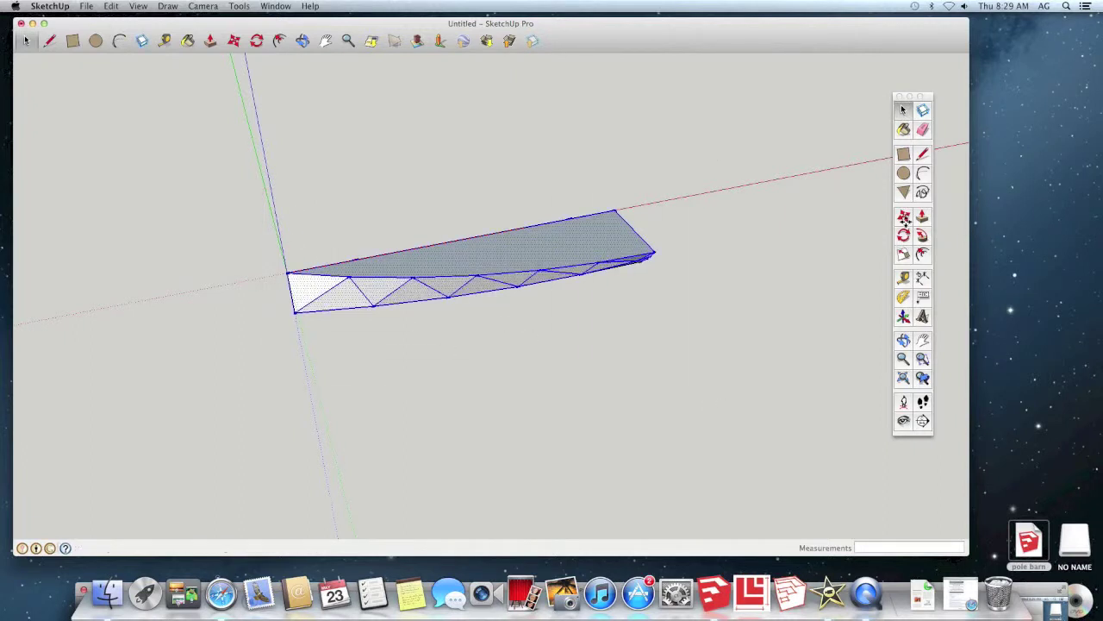
click(290, 273)
key(alt)
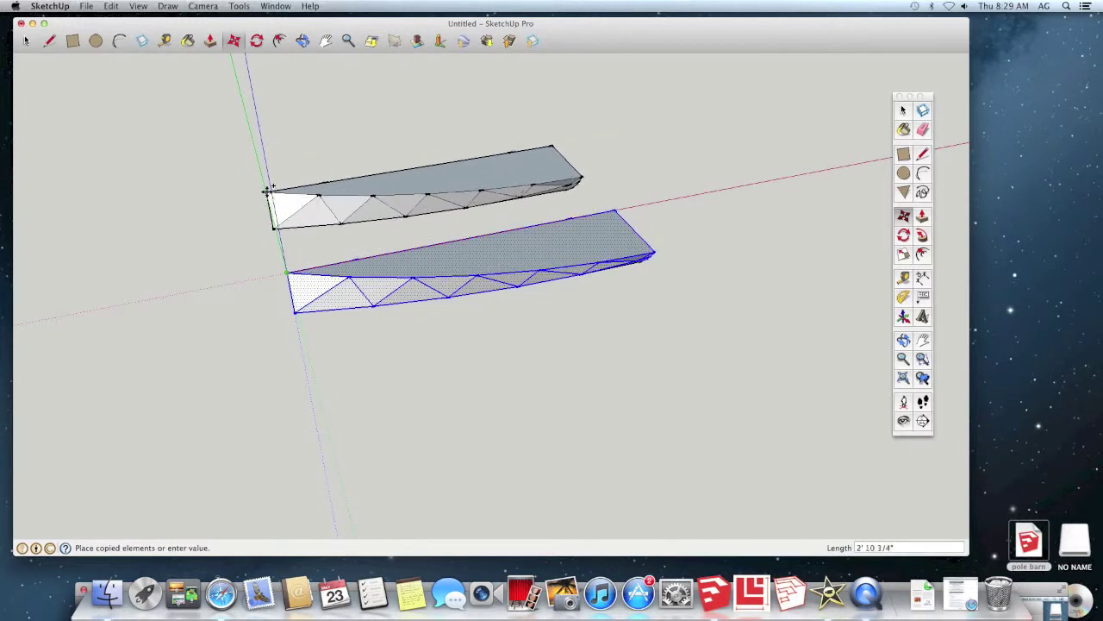
click(268, 190)
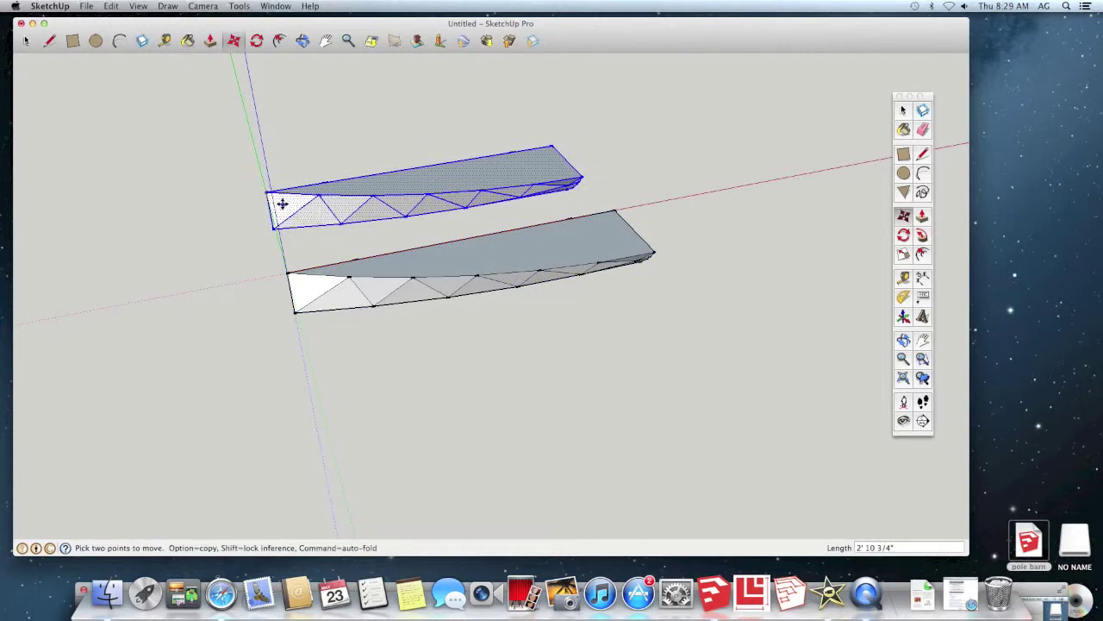
click(265, 191)
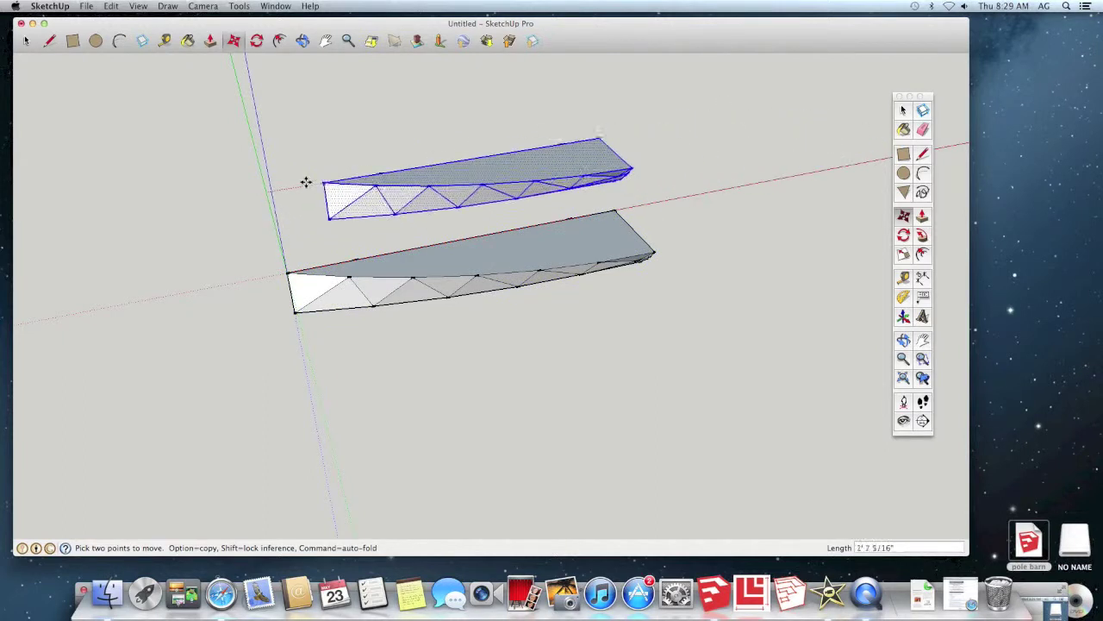
click(270, 190)
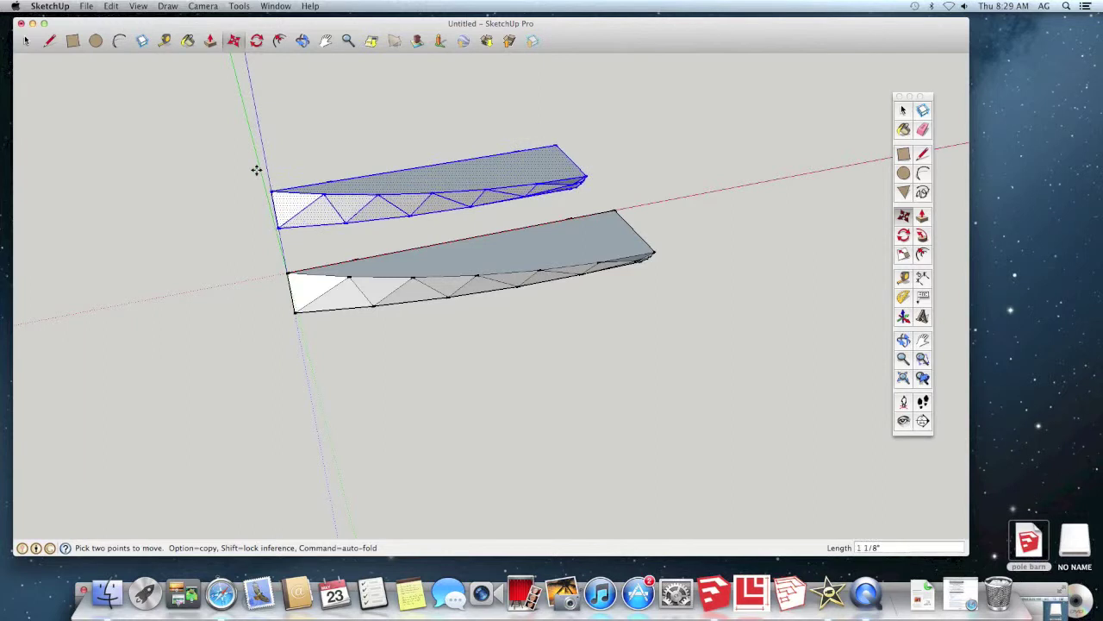
click(111, 7)
click(129, 20)
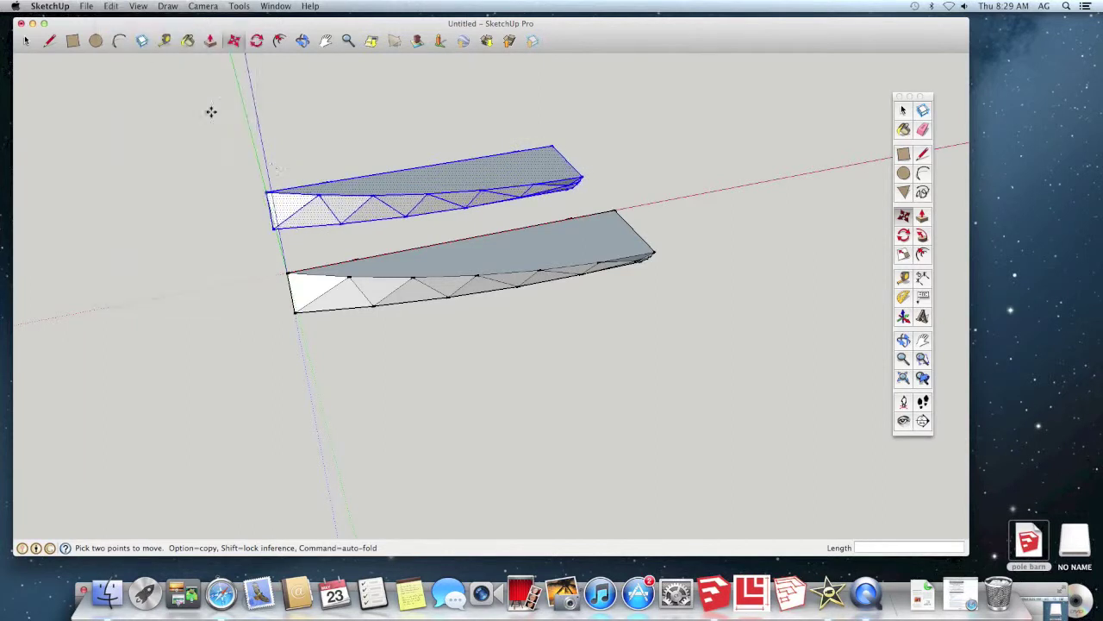
Copy the second hull quarter about 7' 5 7/8" along the red axis, and copy that piece about 3' 4 3/8" back toward the original's row
click(270, 190)
key(alt)
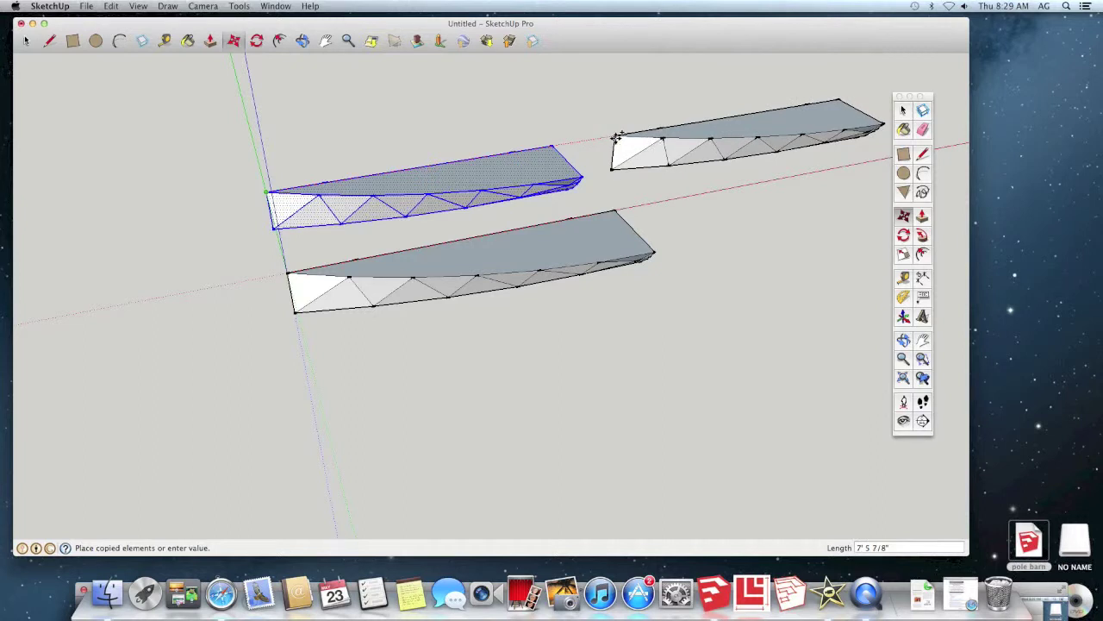
click(614, 137)
click(615, 135)
key(alt)
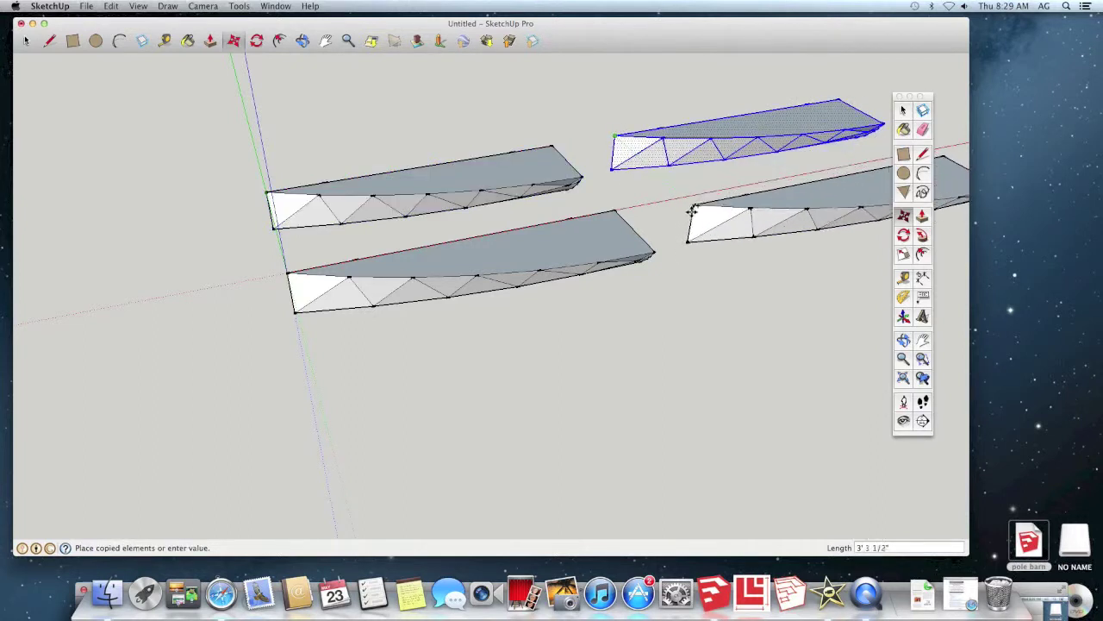
click(696, 210)
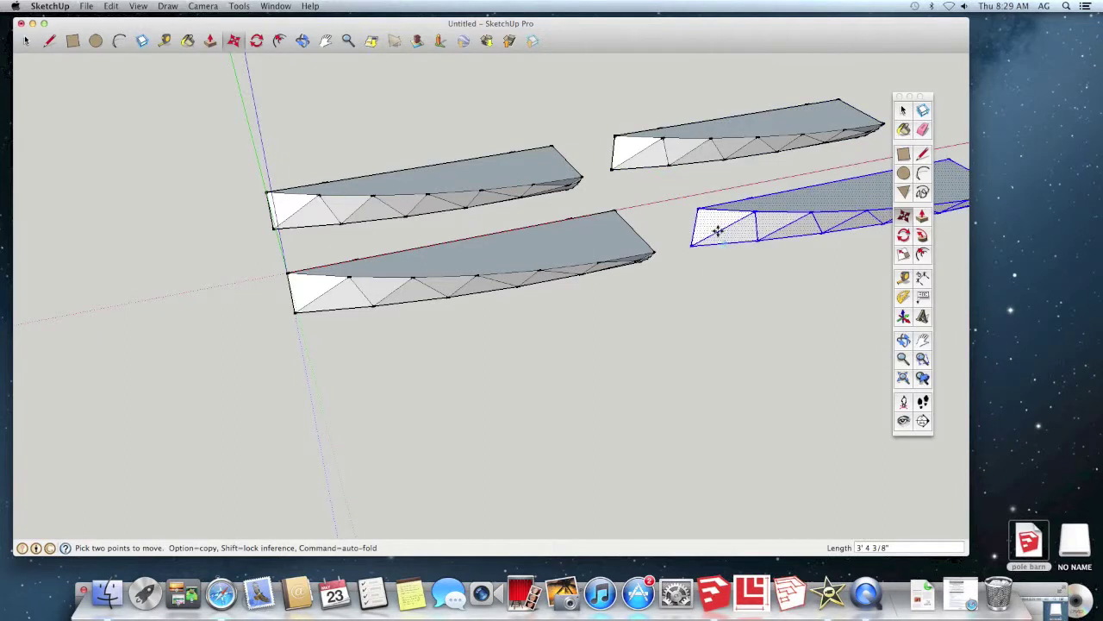
Try to mirror the newest hull copy lengthwise by scaling it to -1.00 along the red axis
click(327, 42)
drag(655, 212, 376, 246)
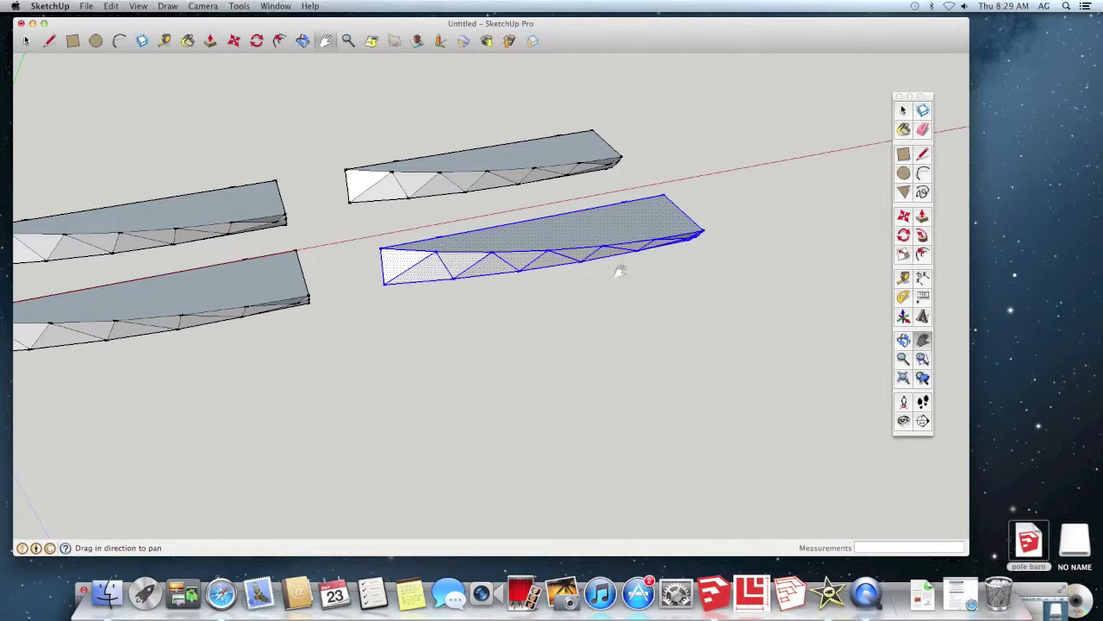
click(903, 255)
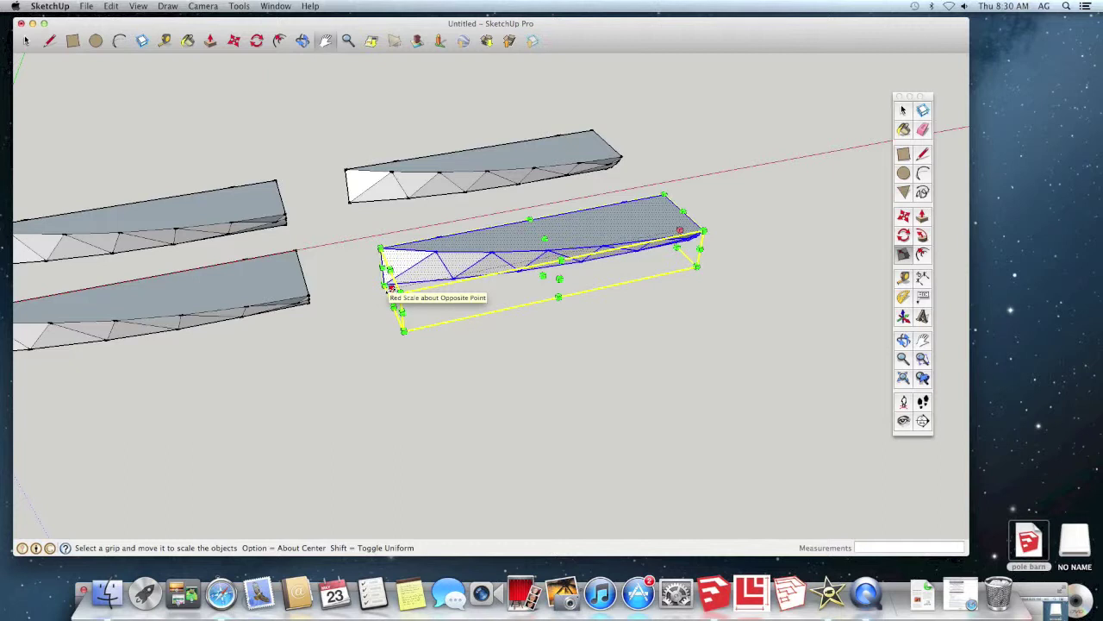
drag(391, 287, 900, 175)
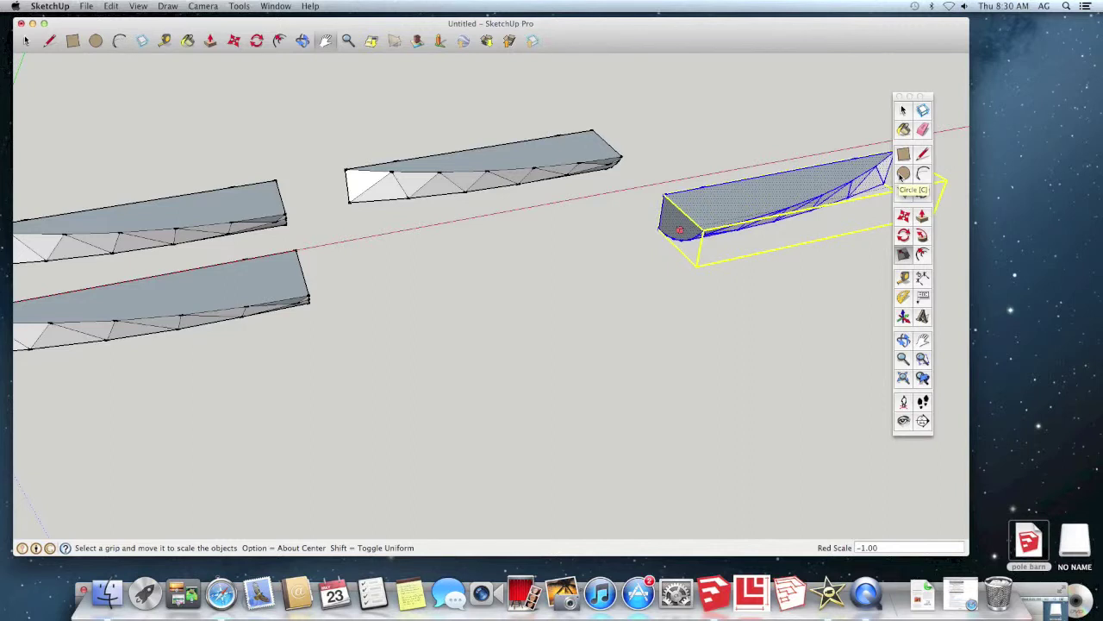
click(903, 172)
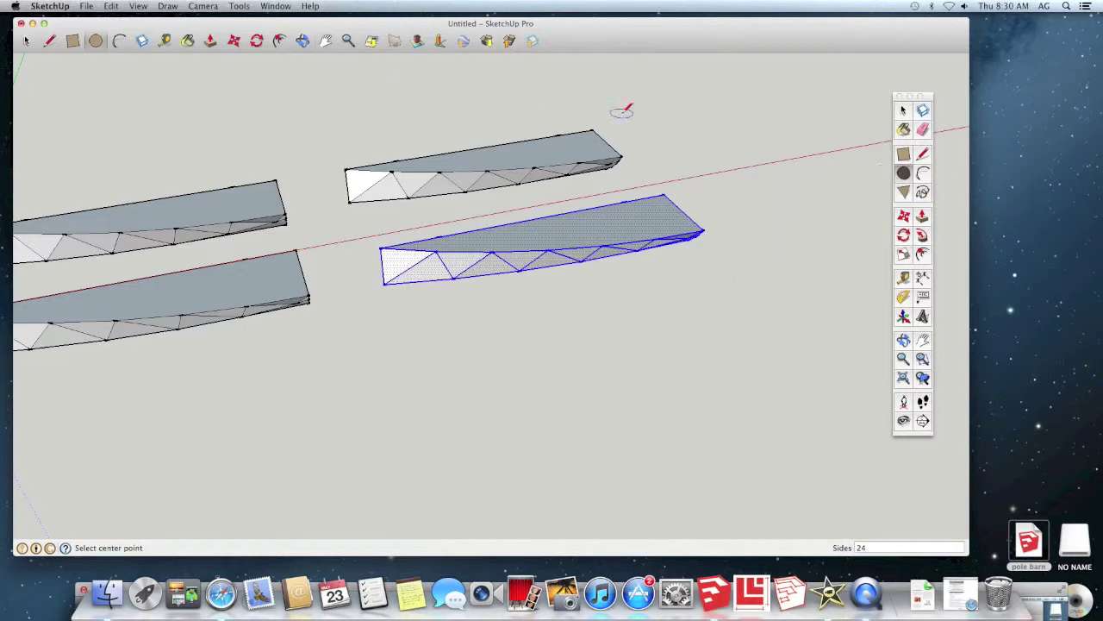
Mirror the selected hull copy lengthwise by scaling it to -1.00 along the red axis, and move it about 7' 6 1/16" to join the original quarter's mid-section
drag(926, 100, 1019, 114)
click(994, 265)
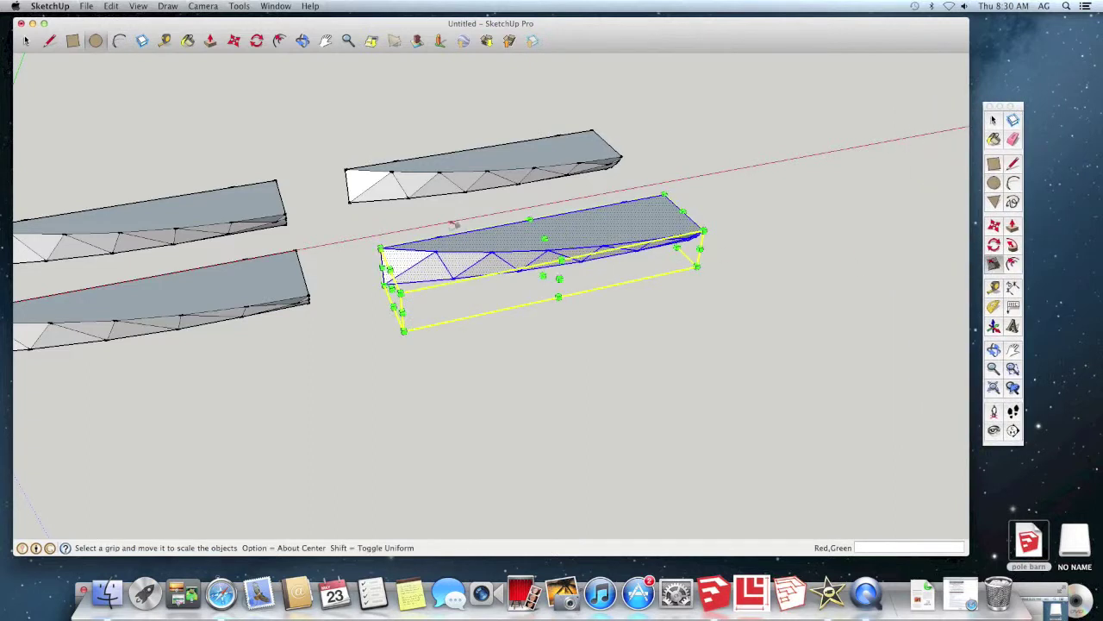
drag(395, 296, 907, 180)
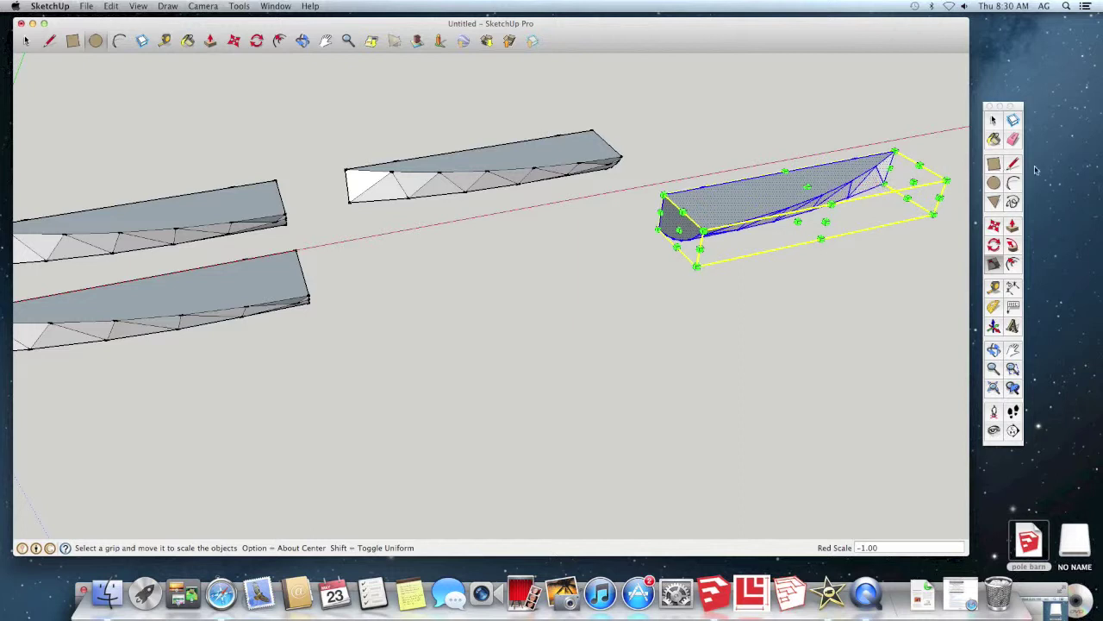
click(994, 225)
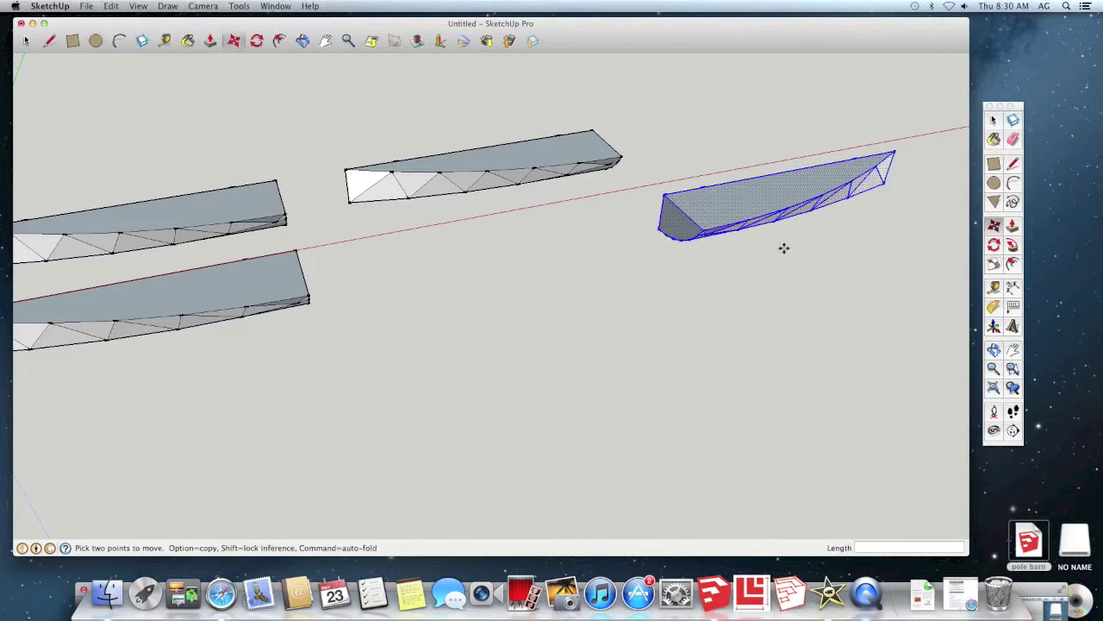
click(666, 195)
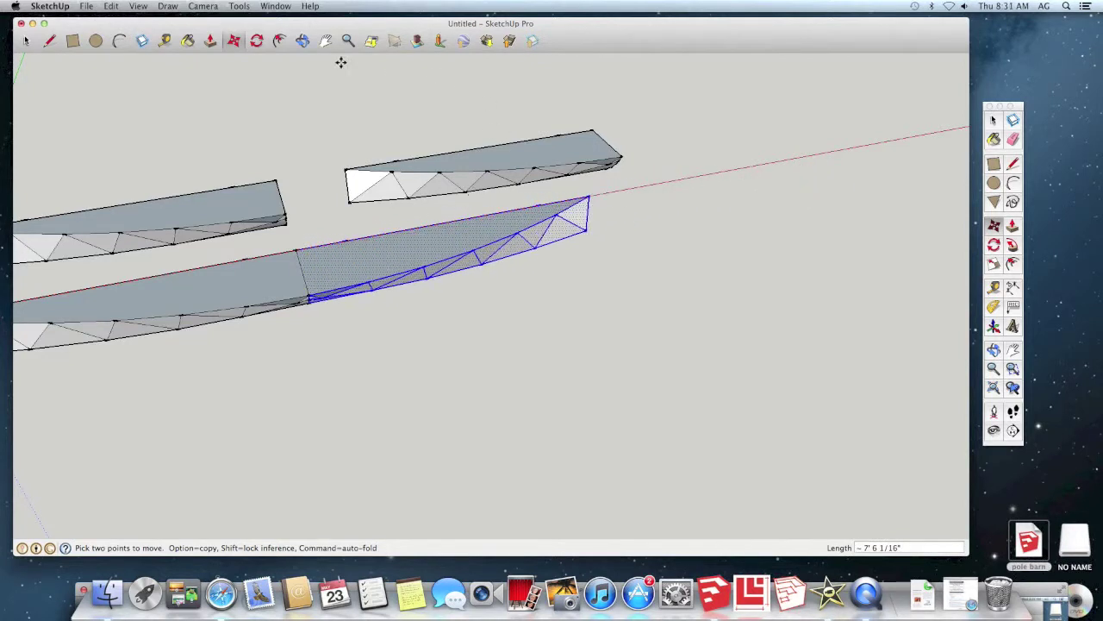
Select the far hull copy in the second row and mirror it crosswise by scaling it to -1.00 along the green axis
click(303, 40)
drag(370, 202, 350, 333)
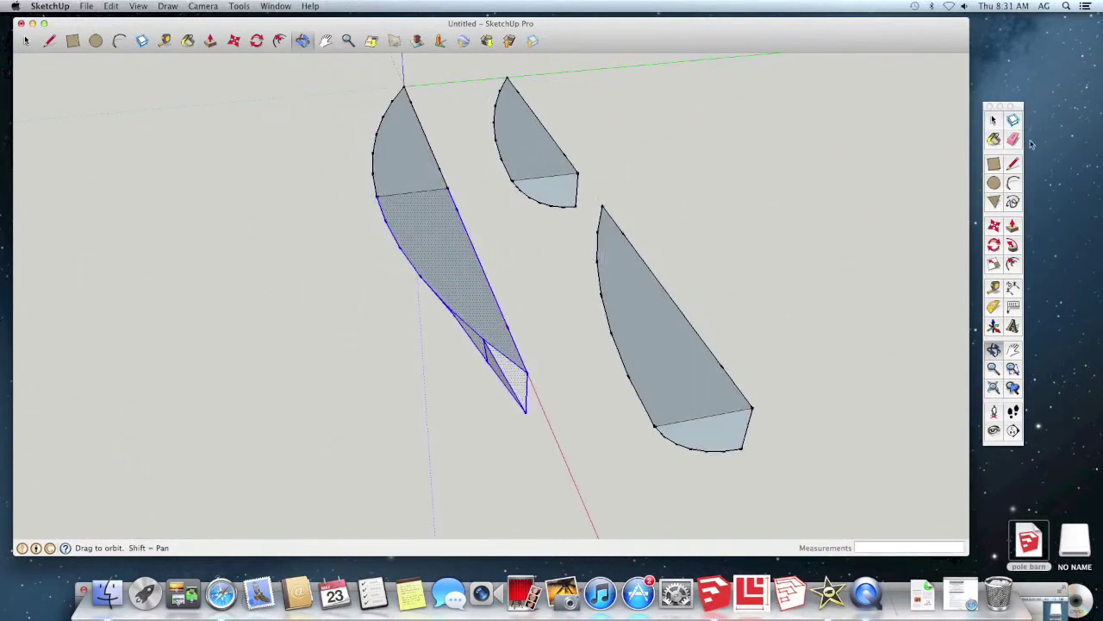
click(995, 123)
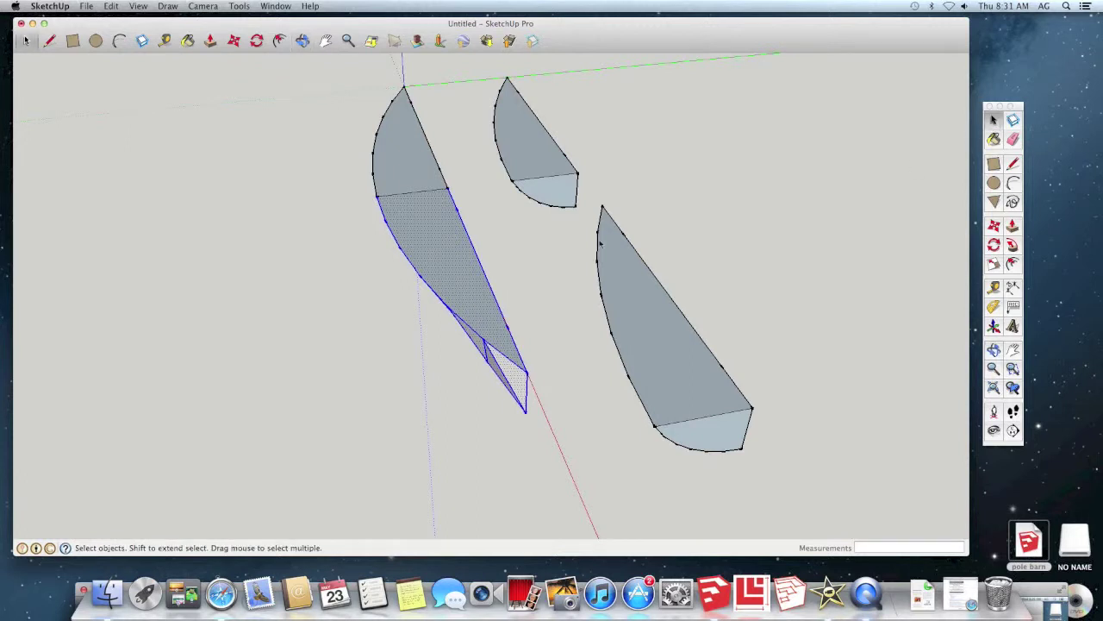
drag(558, 262, 799, 498)
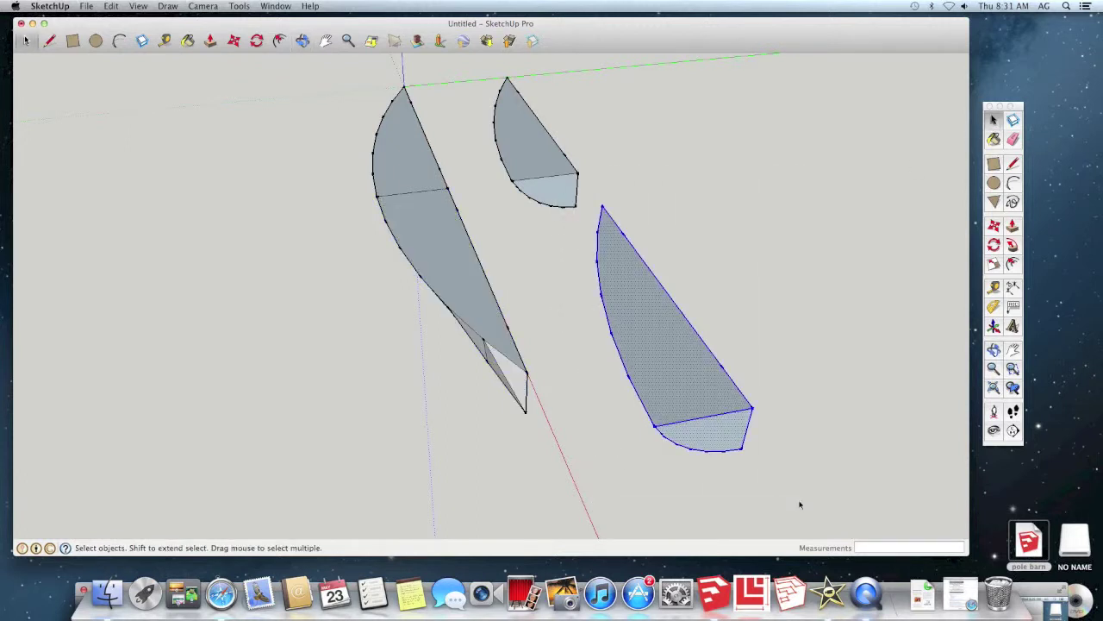
click(996, 226)
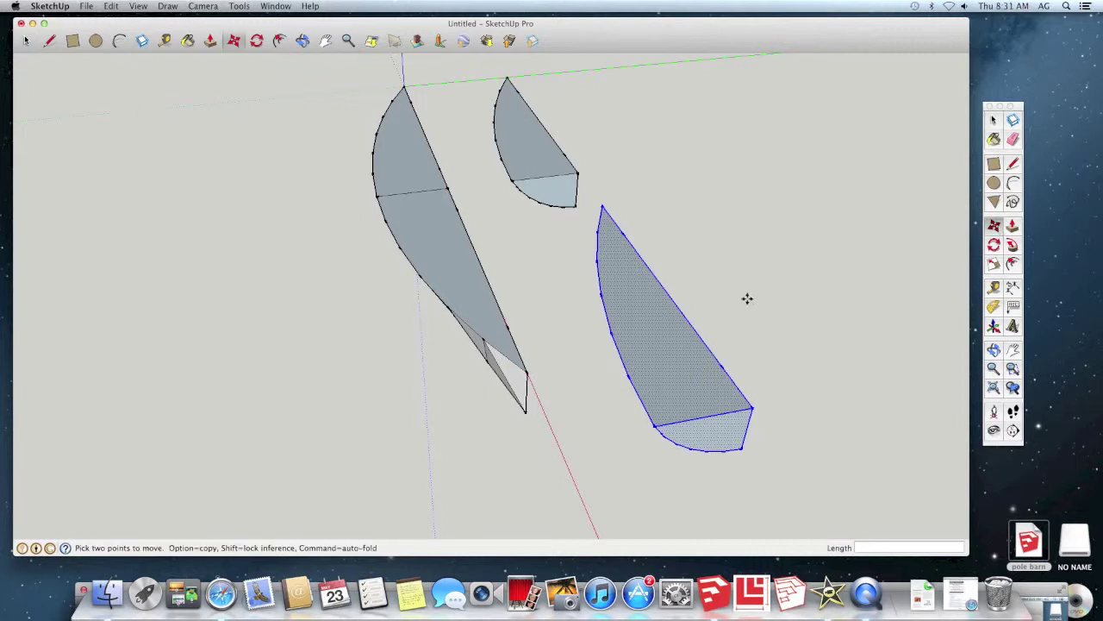
click(993, 264)
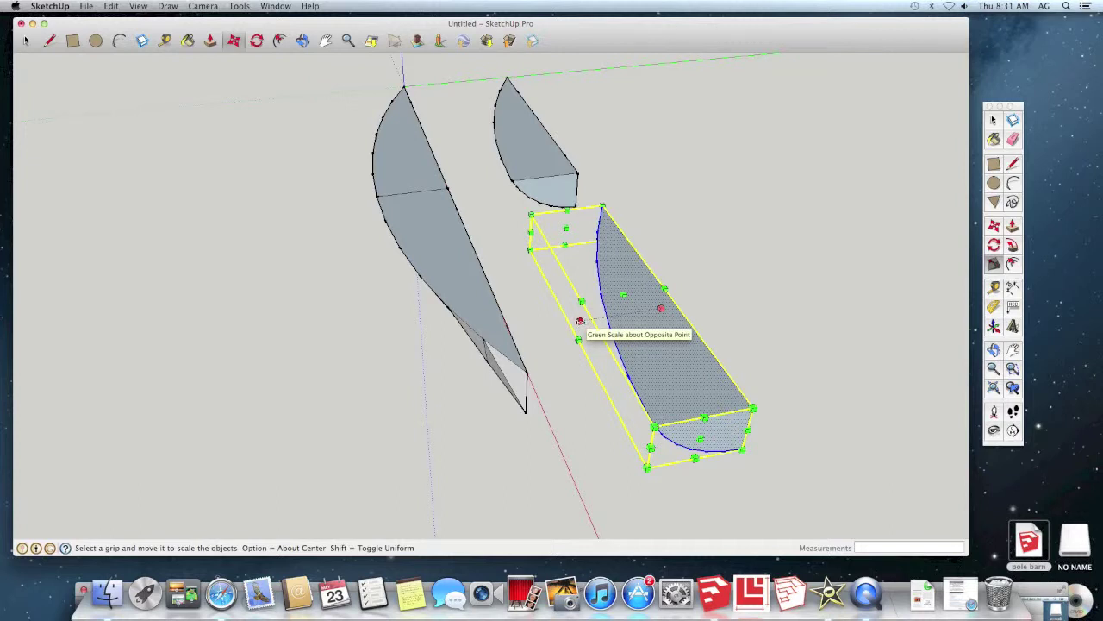
drag(580, 321, 739, 295)
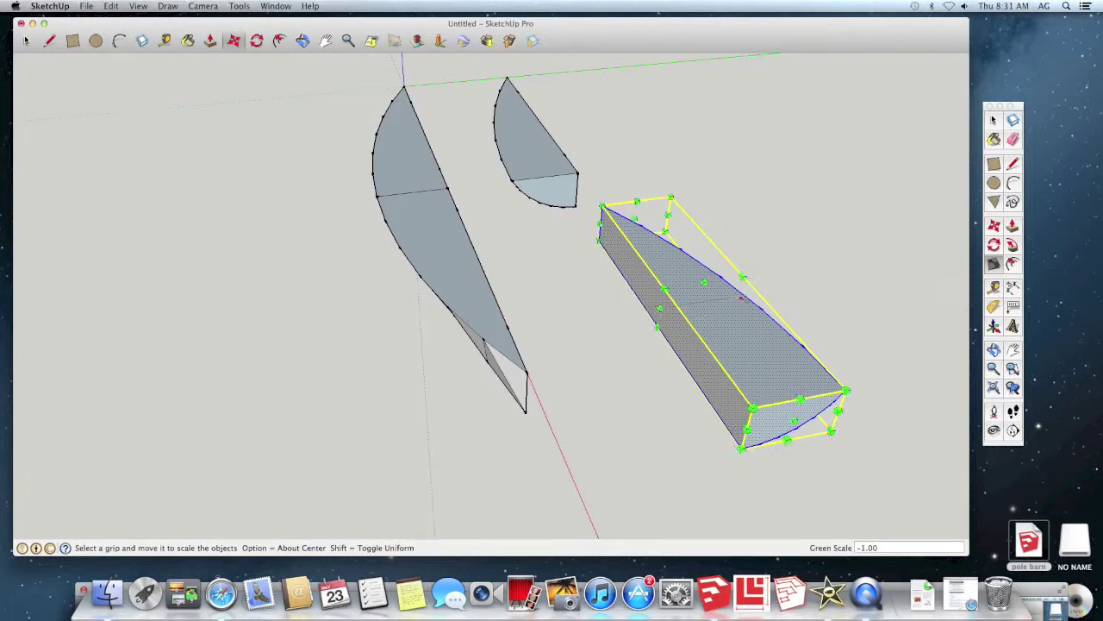
Mirror the same far hull copy lengthwise by scaling it to -1 along the red axis
drag(635, 220, 935, 543)
scroll(899, 512, down, 5)
scroll(905, 517, down, 1)
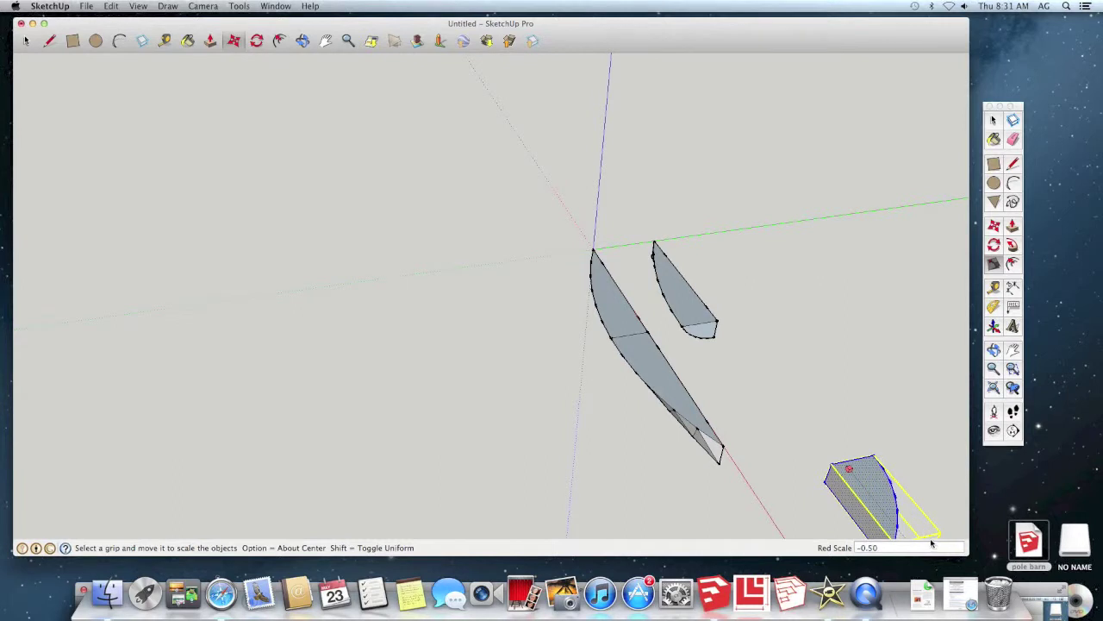
text(-1)
key(Return)
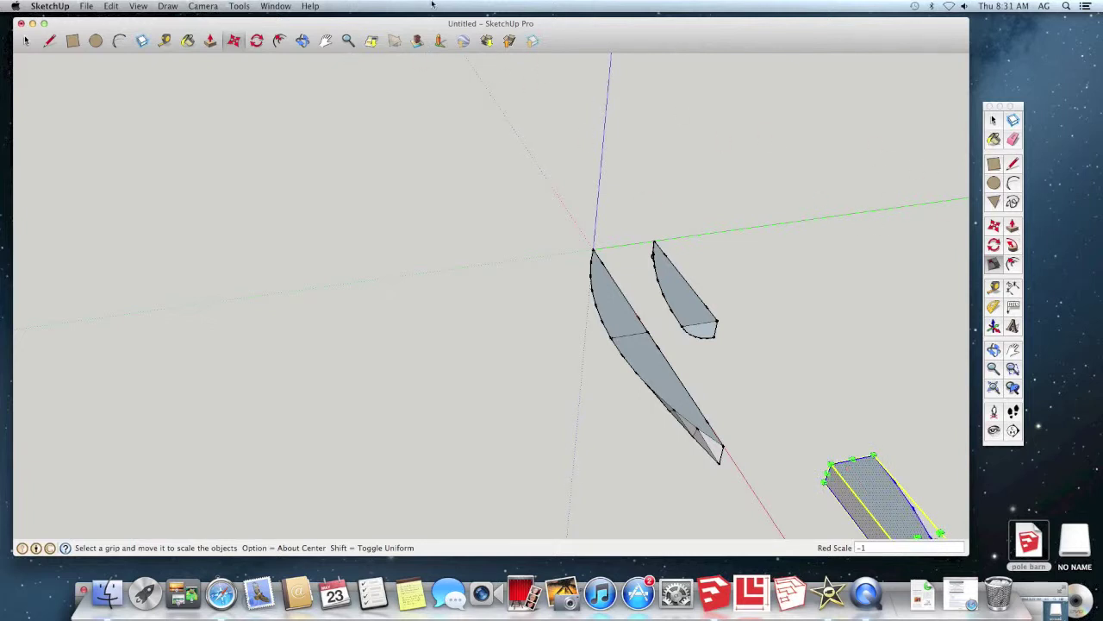
Try to move the twice-mirrored copy by its inner corner about 8' 7/16" to the mid-section of the joined hull half
click(325, 42)
drag(854, 293, 627, 159)
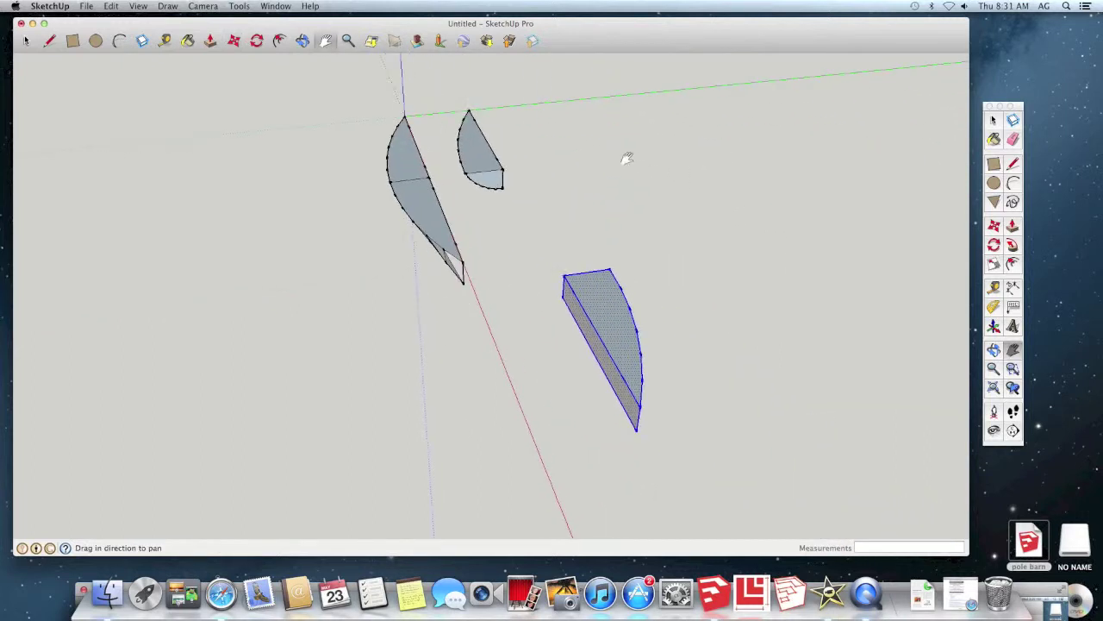
key(m)
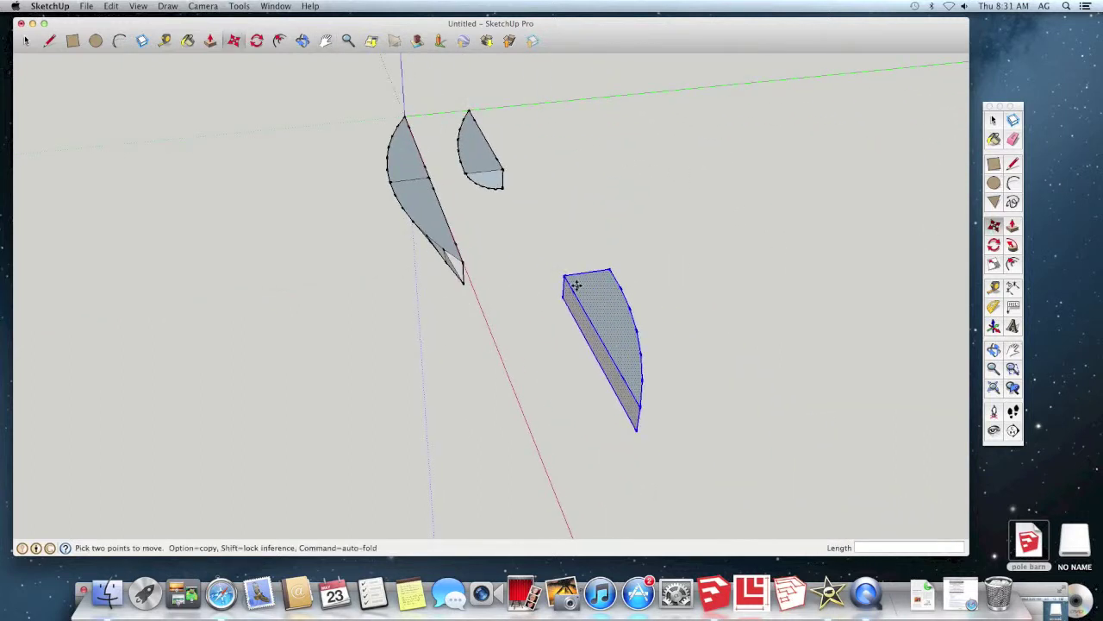
click(566, 276)
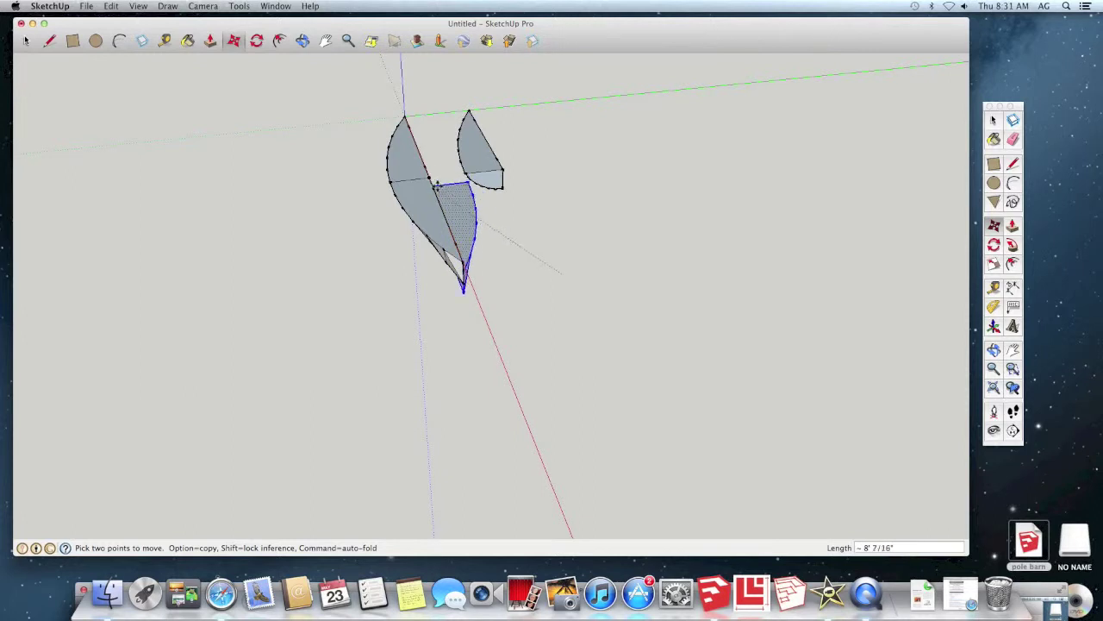
Try to move the twice-mirrored copy by its inner corner onto the mid-section point of the joined hull half
click(302, 41)
drag(448, 207, 596, 258)
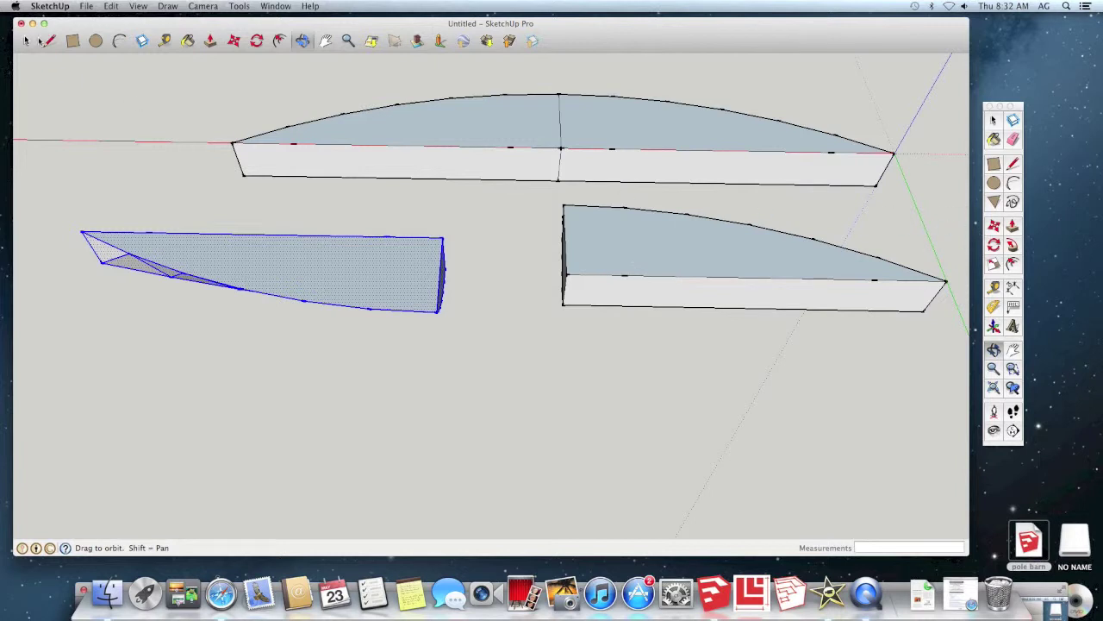
click(28, 42)
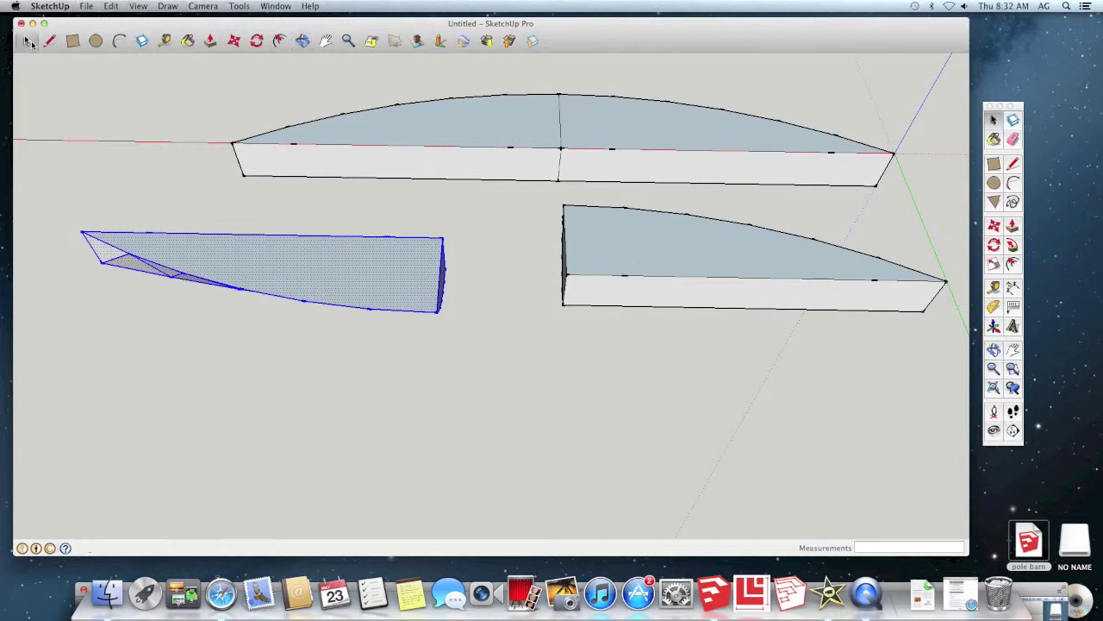
click(998, 225)
click(440, 237)
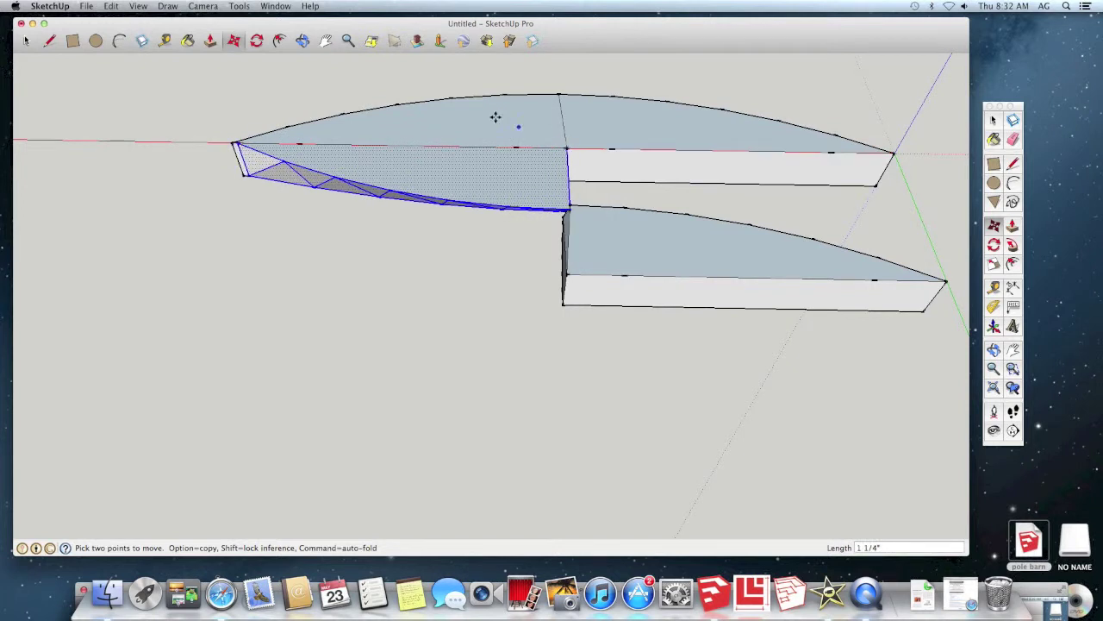
Undo the last two moves of the twice-mirrored hull copy
click(110, 7)
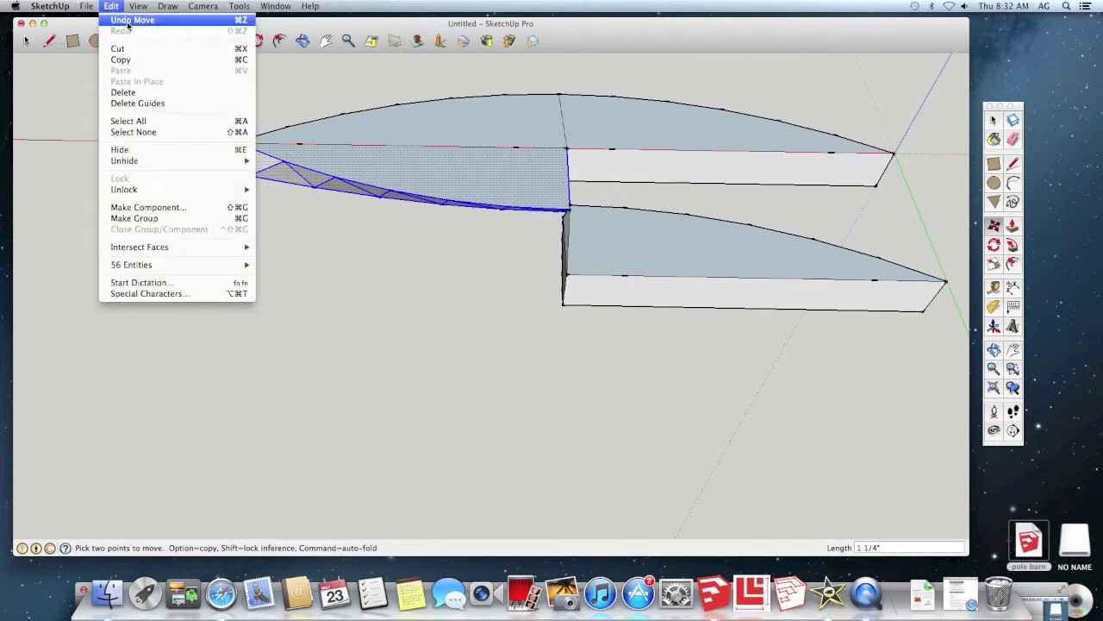
click(128, 25)
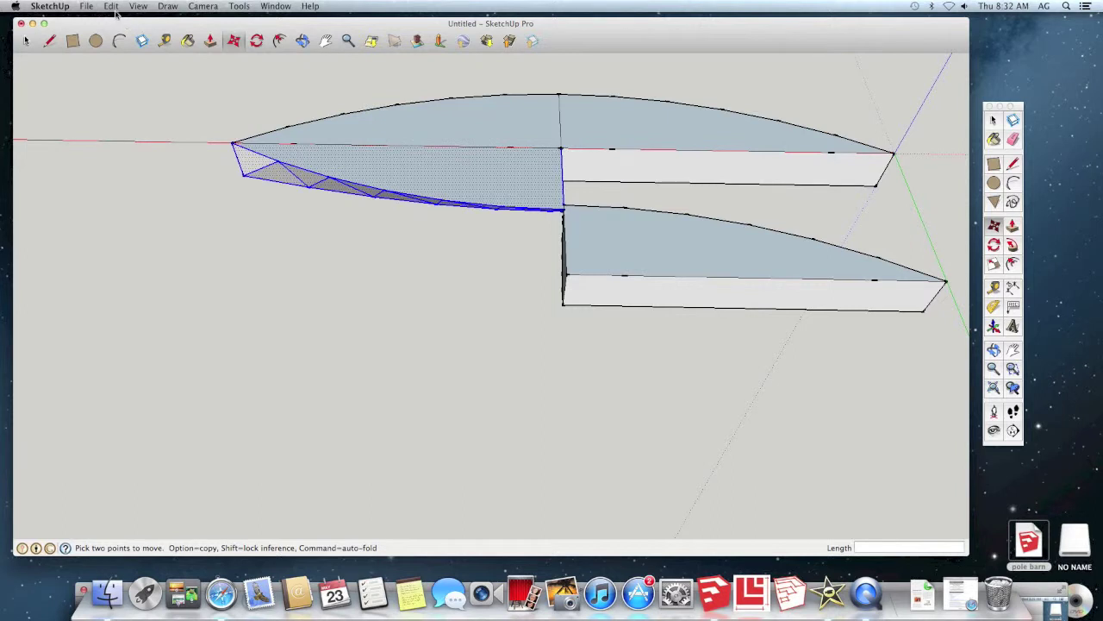
click(112, 6)
click(119, 24)
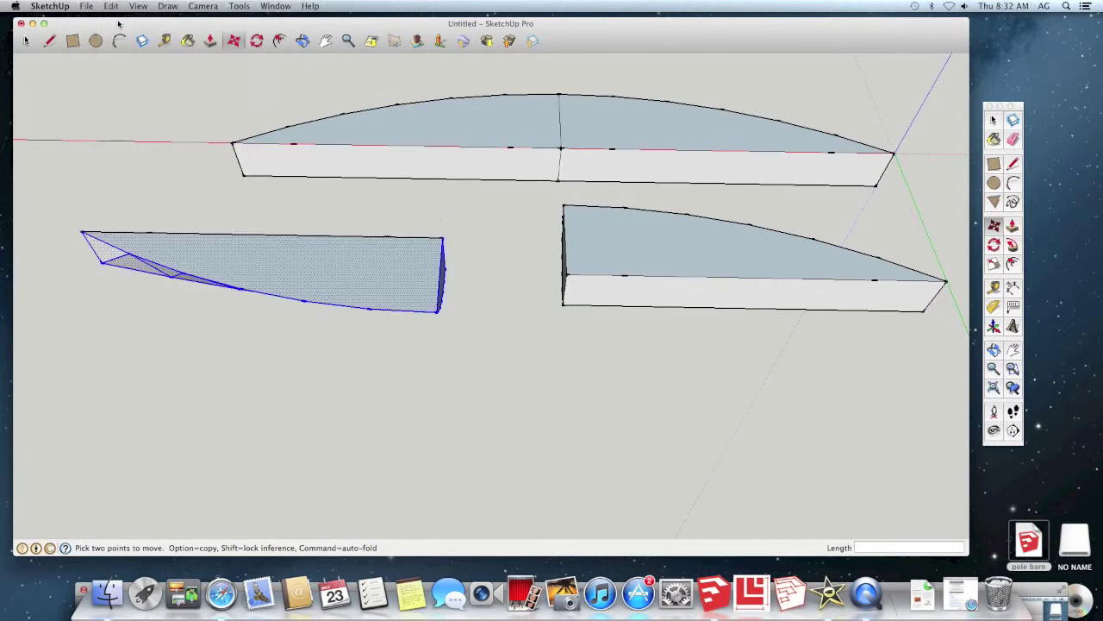
Select the remaining unmirrored hull copy and mirror it crosswise by scaling it along the green axis
click(26, 41)
drag(536, 193, 962, 431)
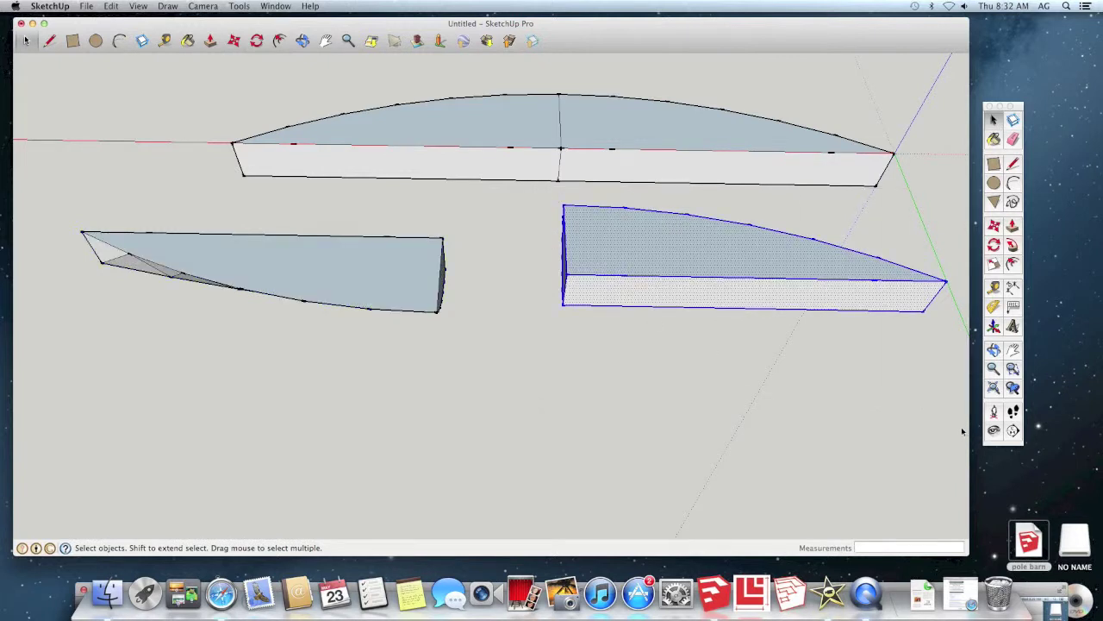
click(994, 264)
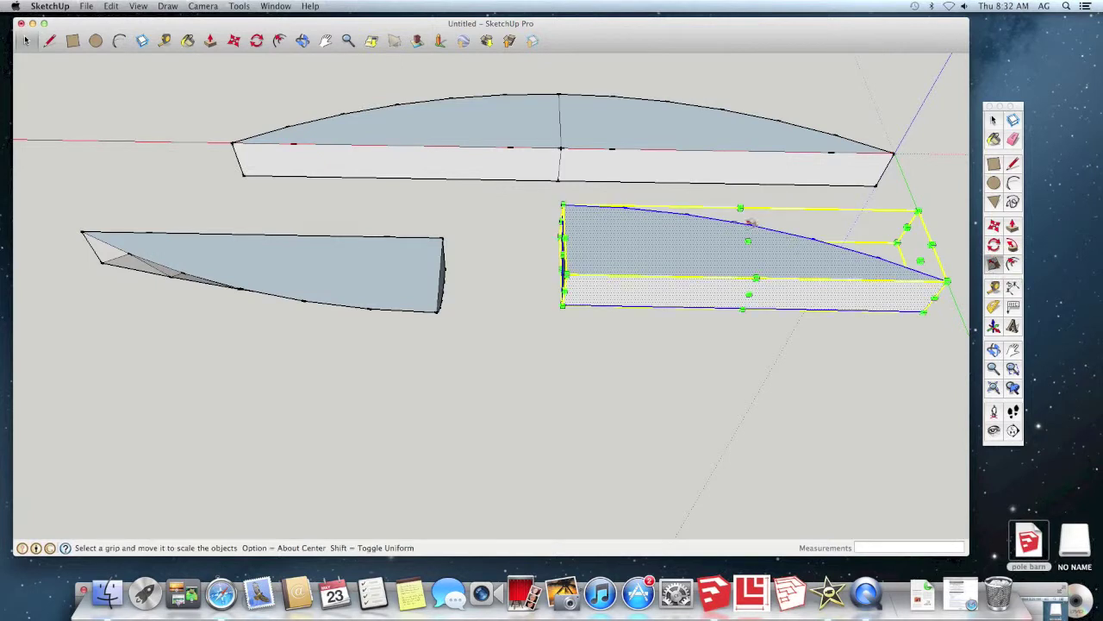
drag(740, 223, 744, 379)
Move the newly mirrored copy by its inner corner 2' 10 3/4" onto the centre point of the joined hull half
click(994, 121)
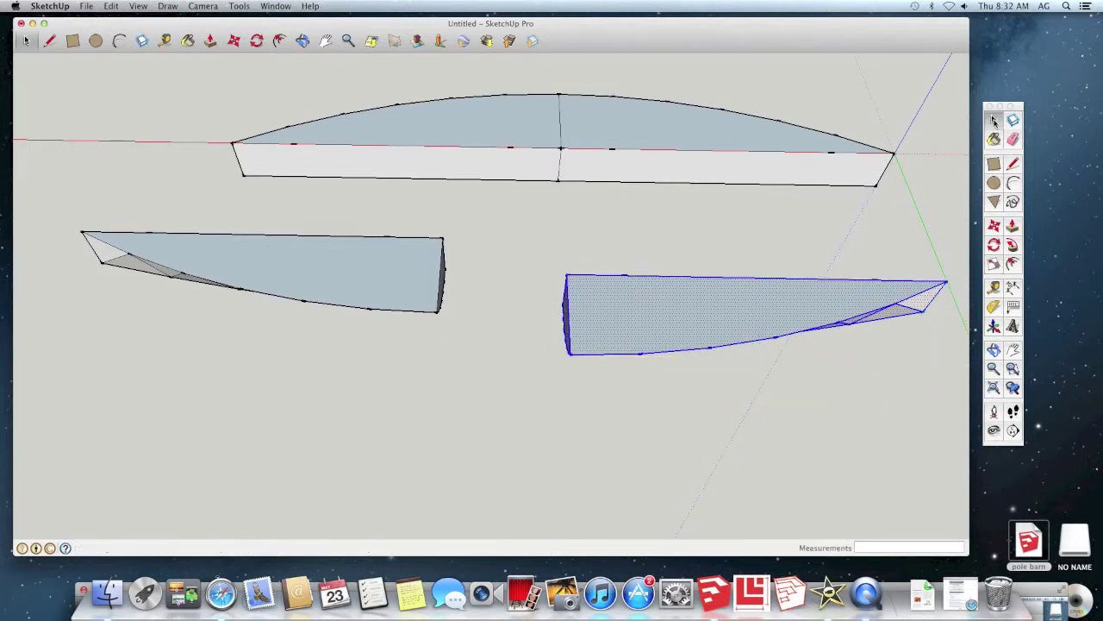
click(995, 227)
click(571, 276)
click(562, 148)
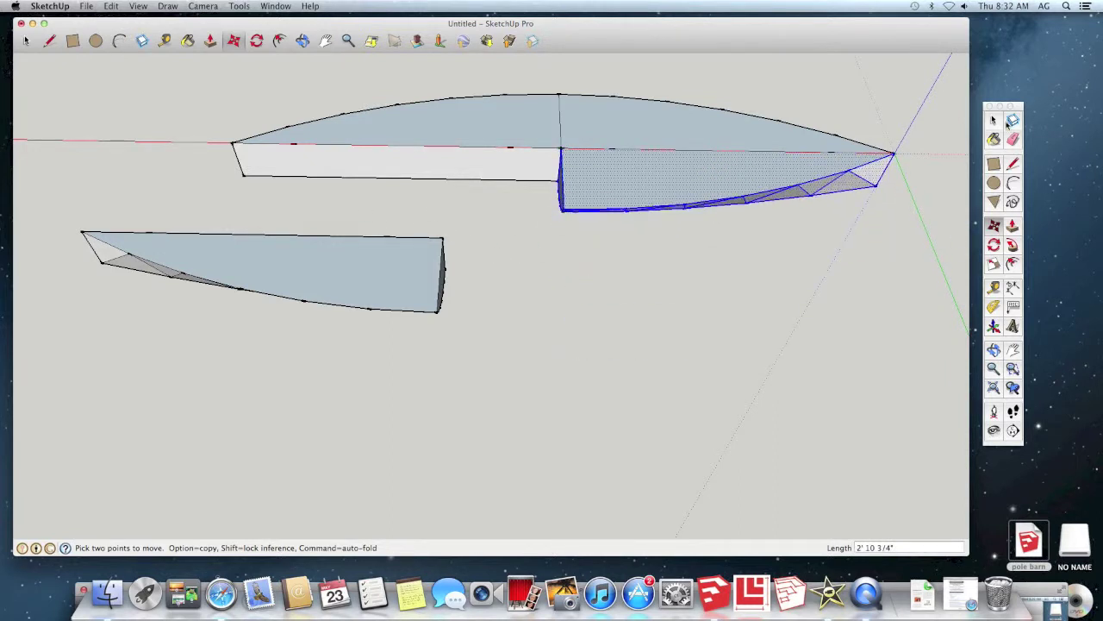
Select the last loose hull quarter, move it by its inner corner about 2' 11 11/16" onto the hull's centre point, and clear the selection
click(993, 121)
drag(63, 203, 518, 353)
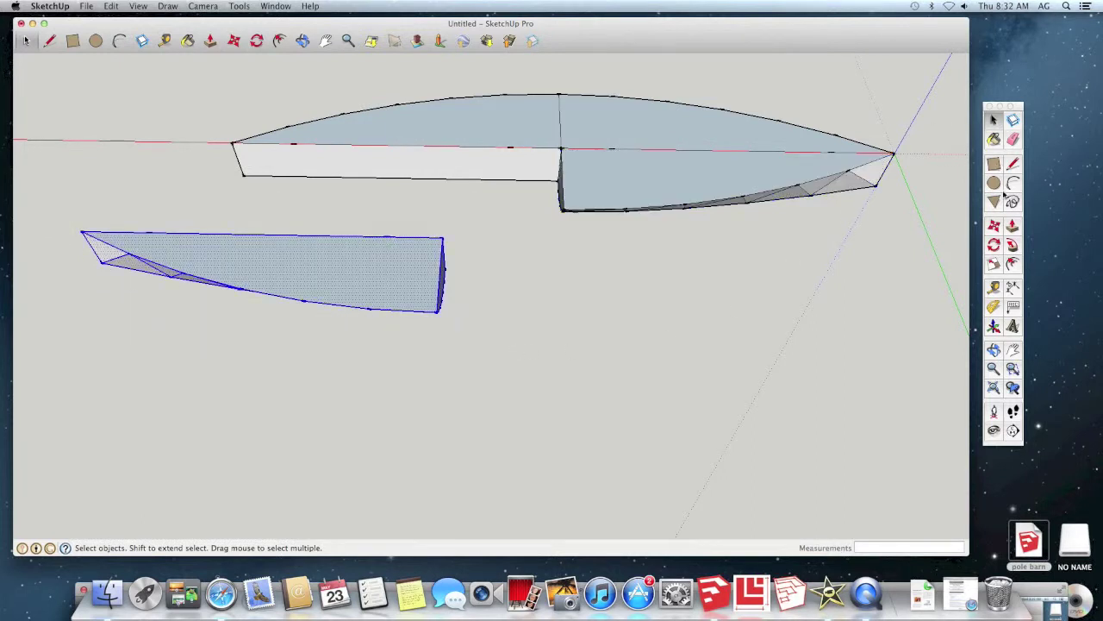
key(m)
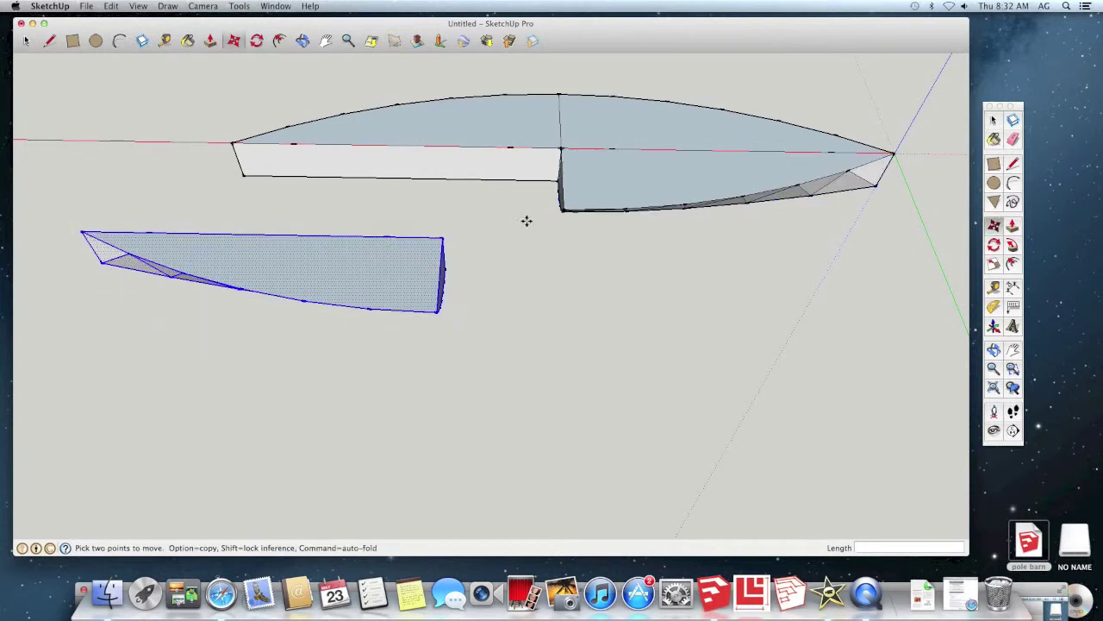
click(445, 238)
click(561, 148)
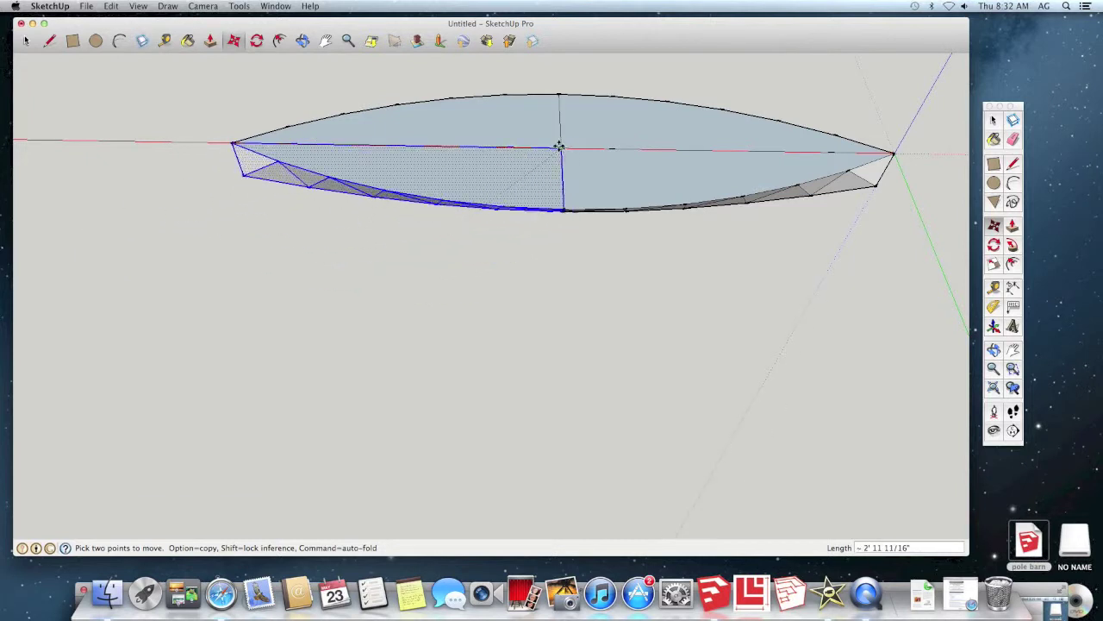
click(303, 41)
drag(344, 152, 453, 225)
click(26, 41)
click(406, 139)
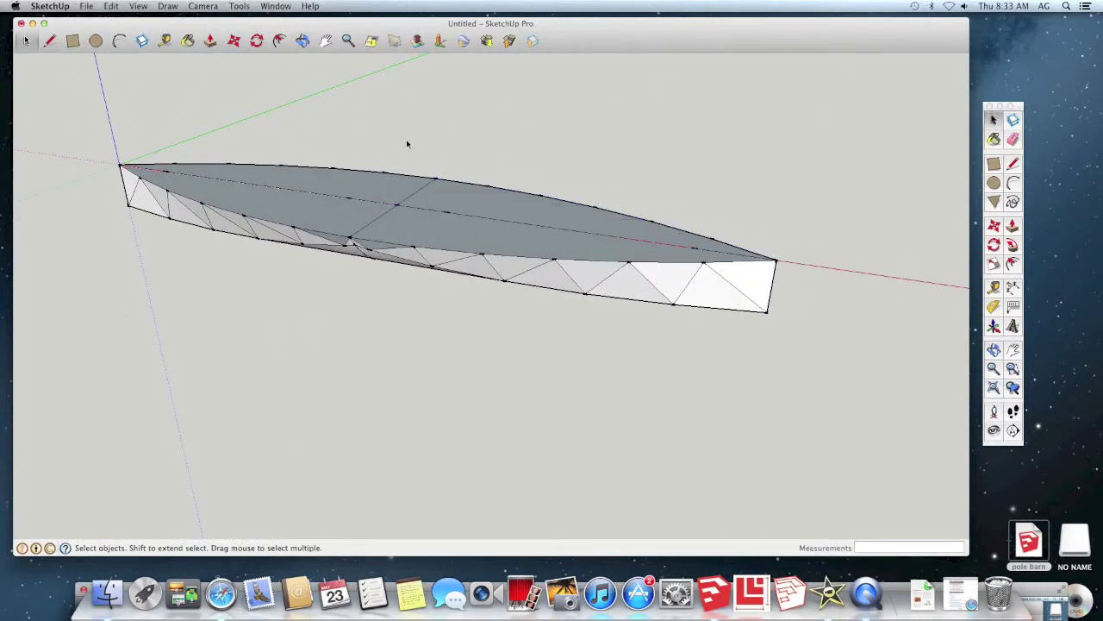
Delete the four flat top faces of the assembled hull, one per quarter, to open up its interior
click(303, 41)
drag(623, 215, 426, 337)
drag(497, 202, 475, 239)
click(993, 120)
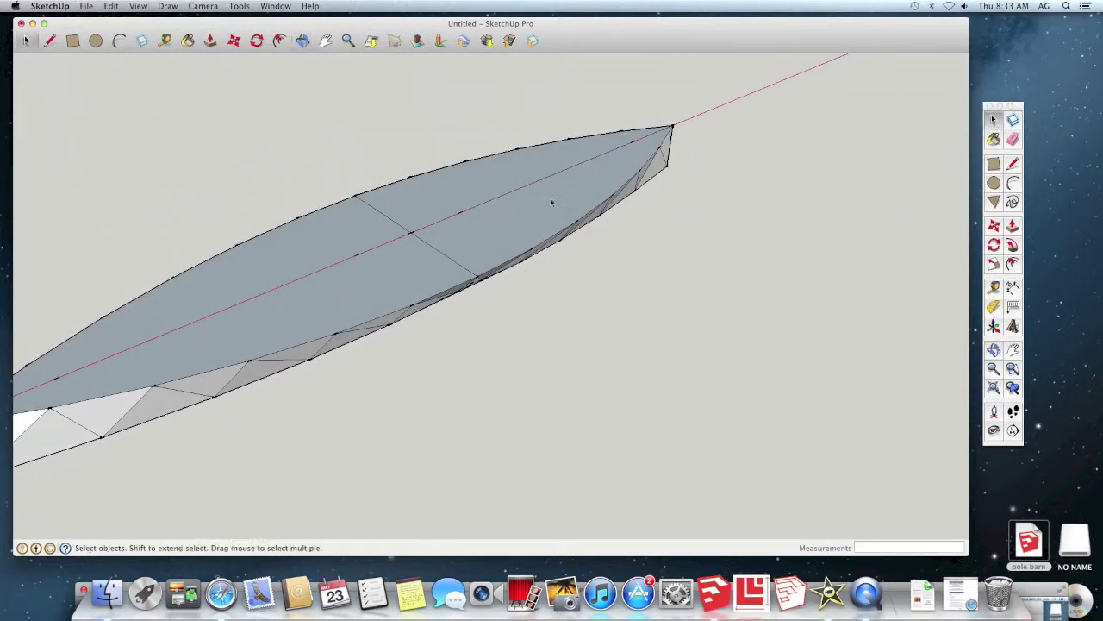
click(477, 177)
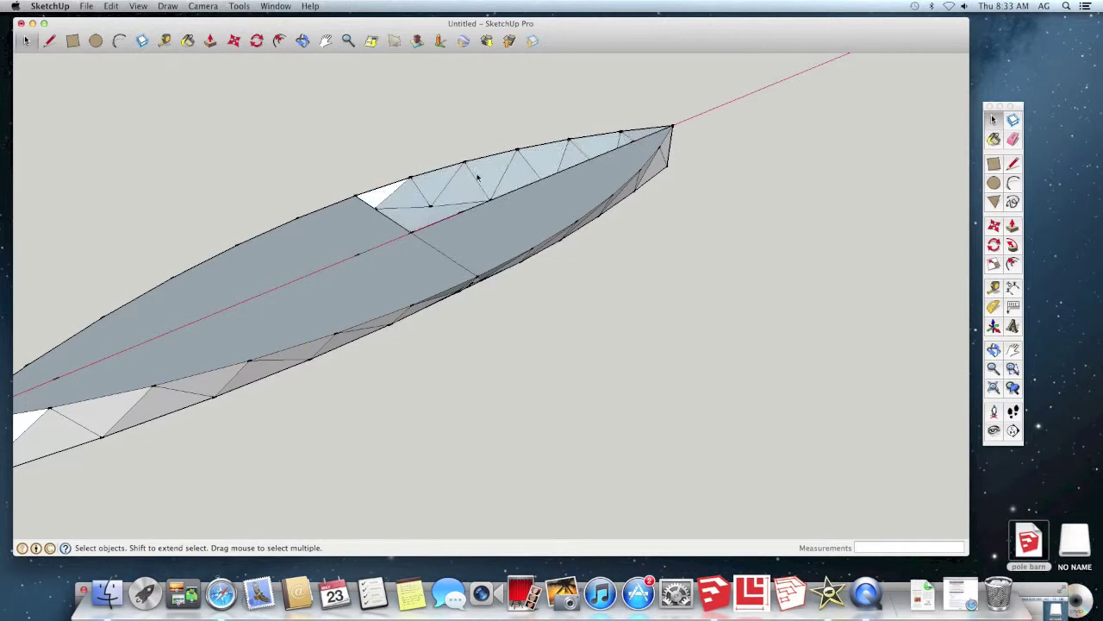
key(Delete)
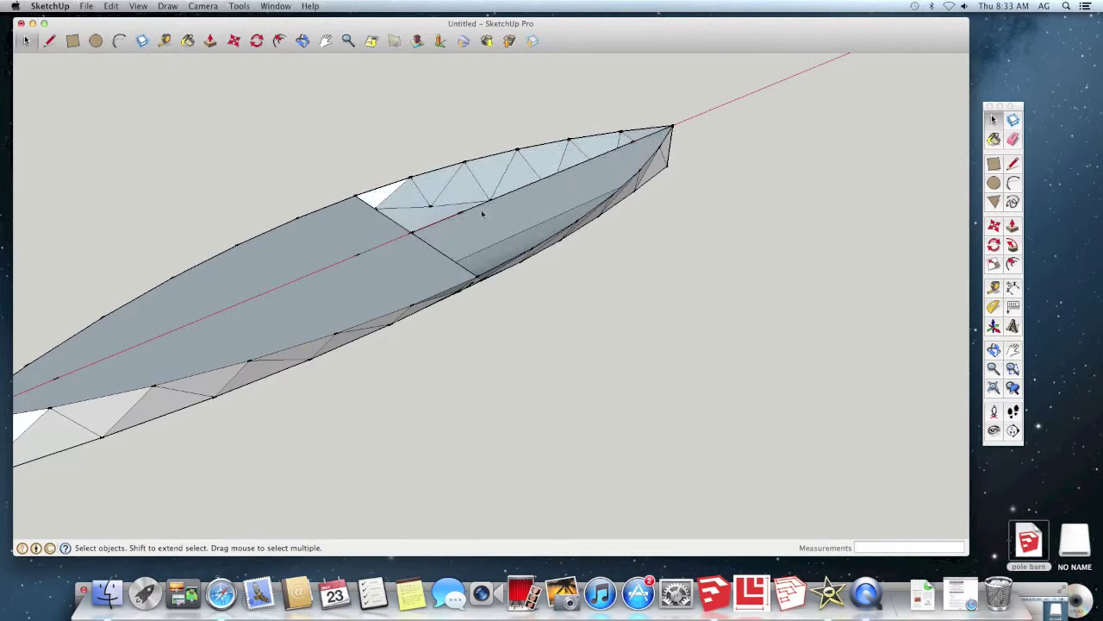
key(Delete)
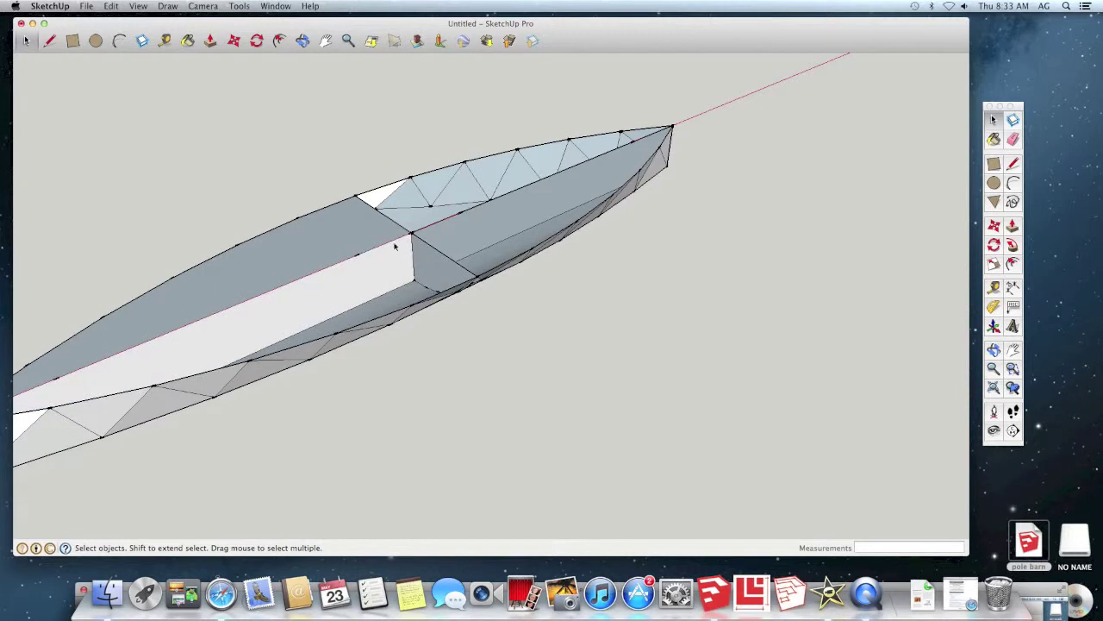
key(Delete)
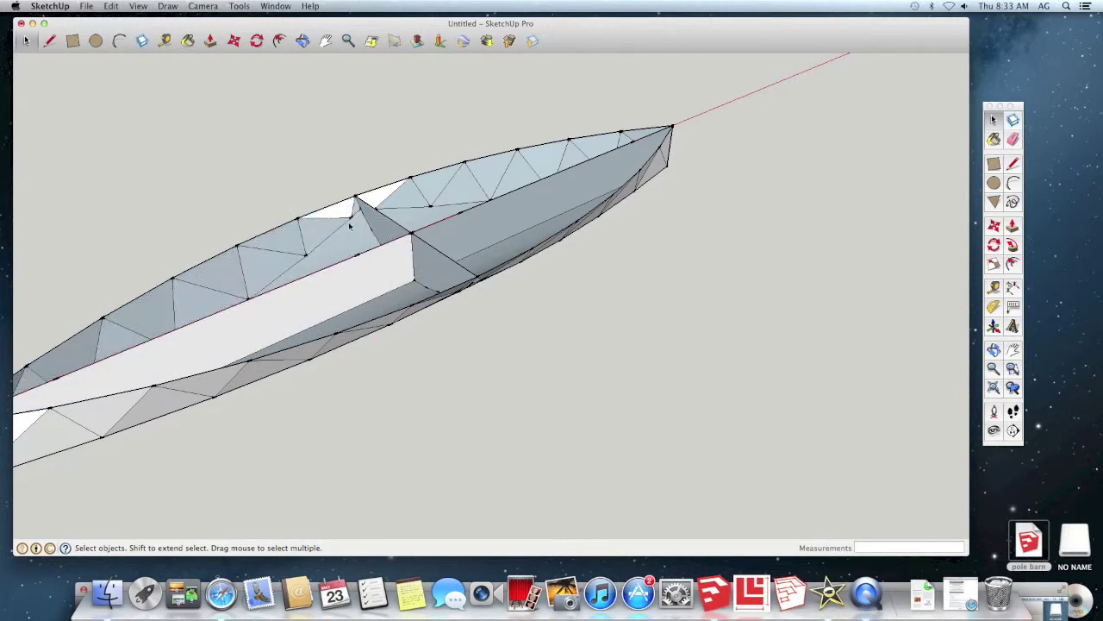
click(303, 40)
drag(323, 379, 513, 214)
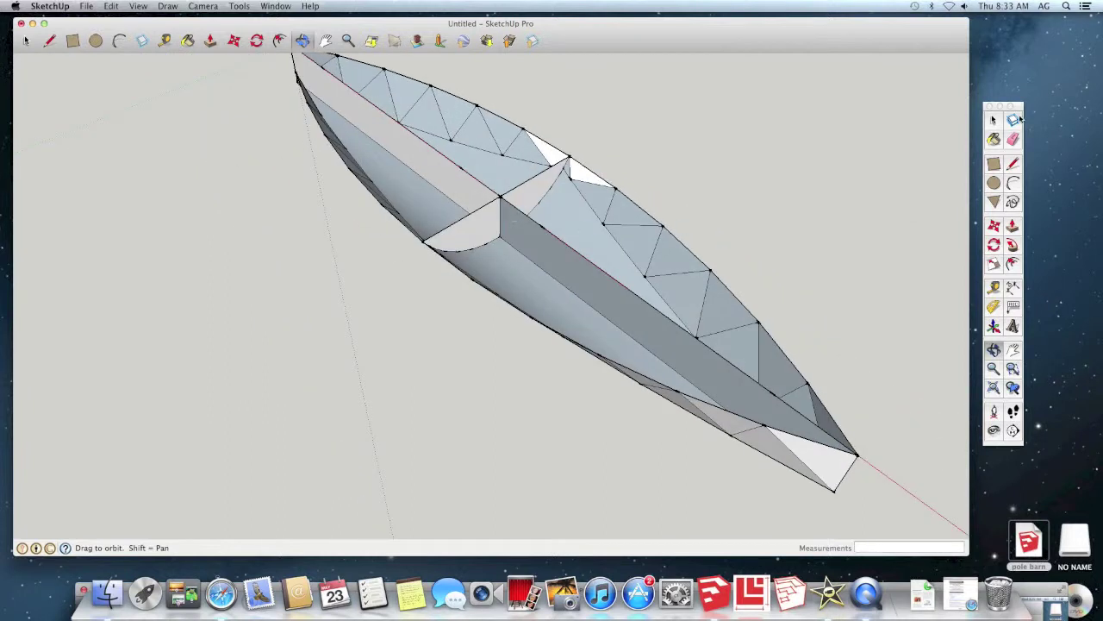
Mark a point 1" along the rim from the hull's middle seam and draw a line from it across to the opposite rim
click(1013, 166)
scroll(568, 157, up, 5)
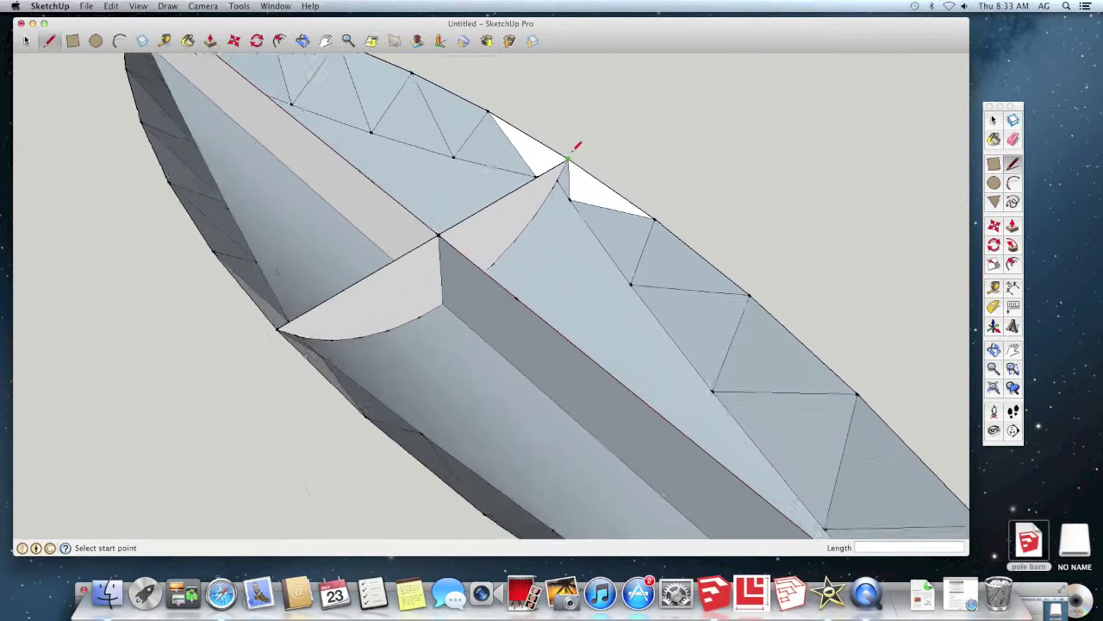
click(568, 157)
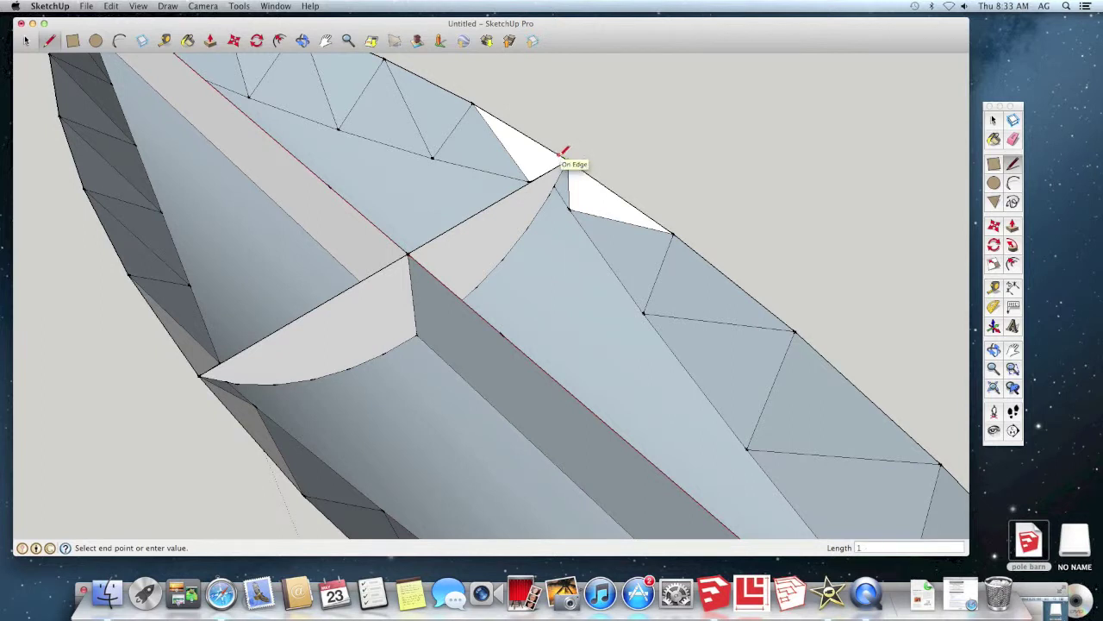
click(562, 155)
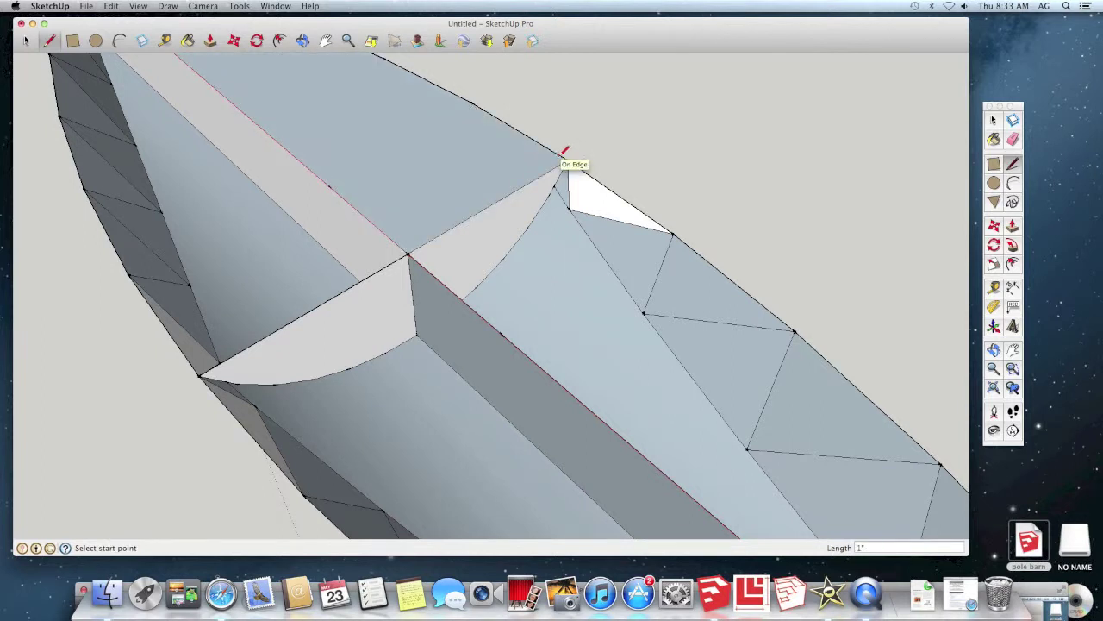
click(562, 156)
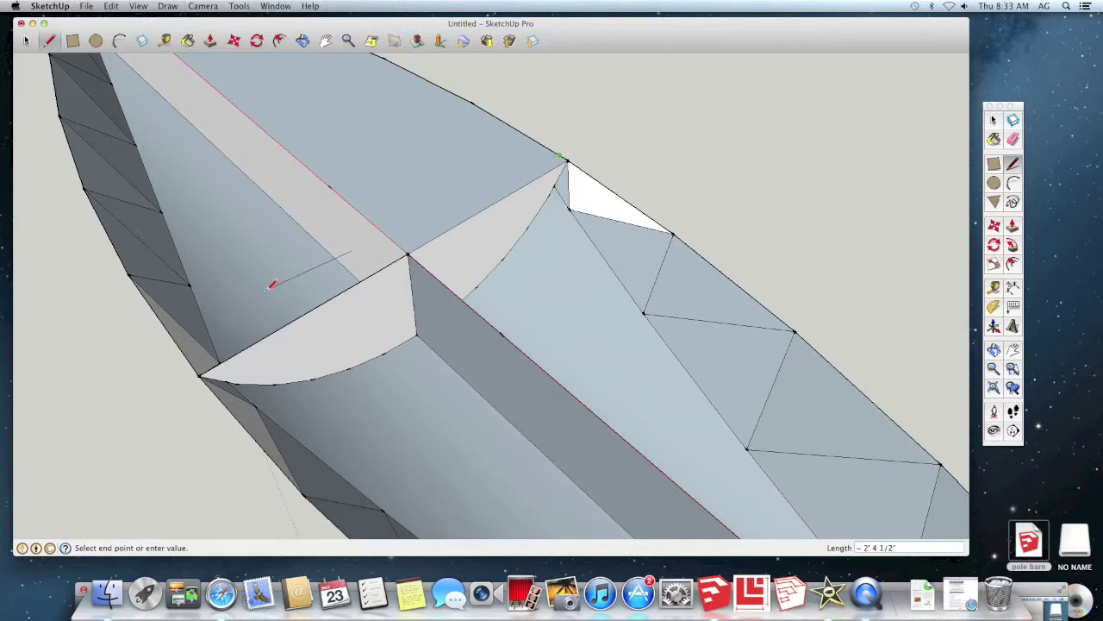
click(197, 365)
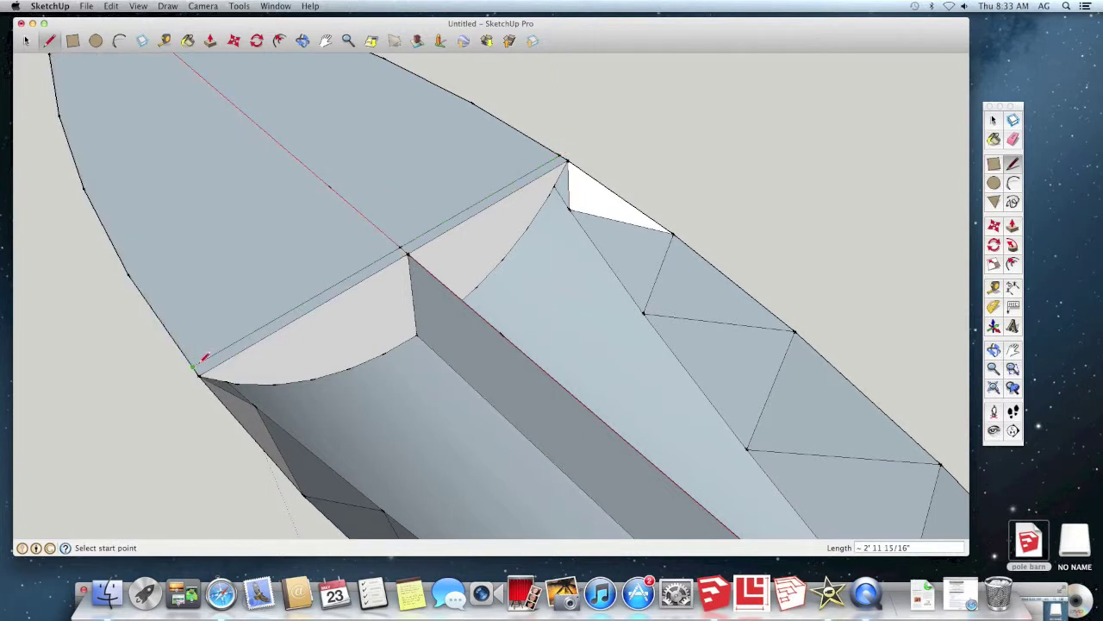
Draw a second crosswise line between the rims, about 2" from the first and on the other side of the middle seam
click(195, 366)
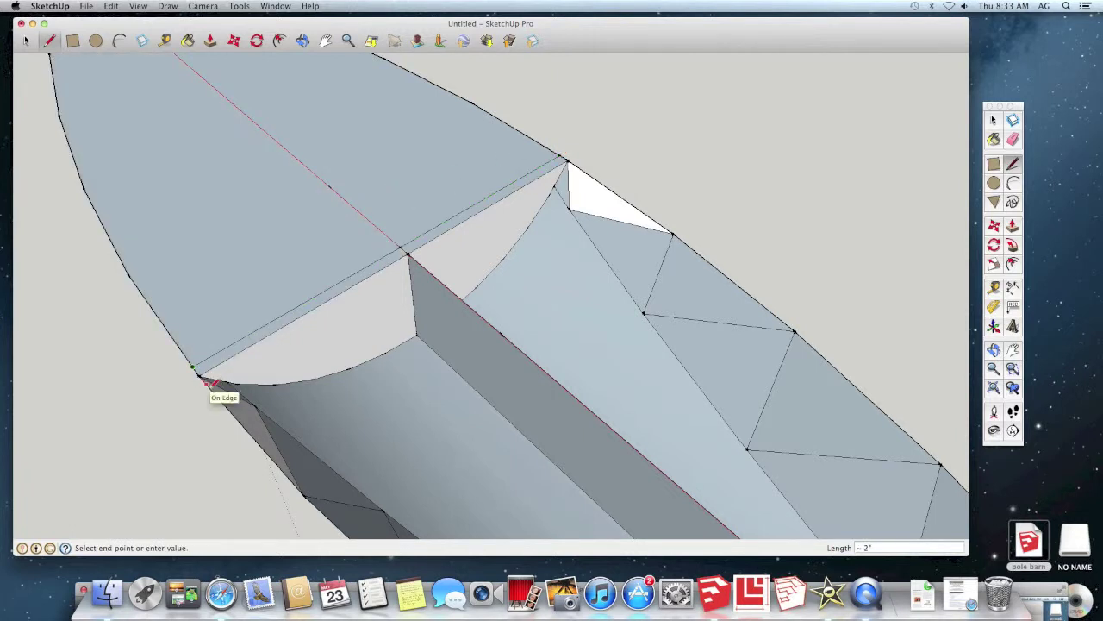
click(209, 385)
click(207, 384)
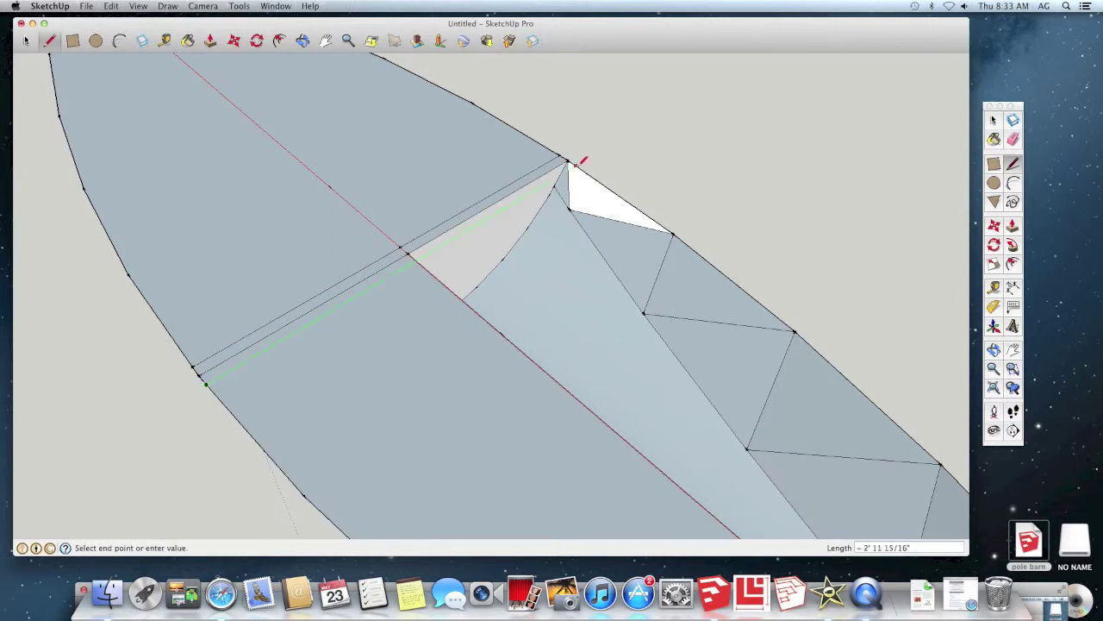
click(575, 165)
Delete the four large top faces on both sides of the crosswise lines, keeping only the narrow strip across the hull's middle
click(993, 120)
click(487, 287)
key(Delete)
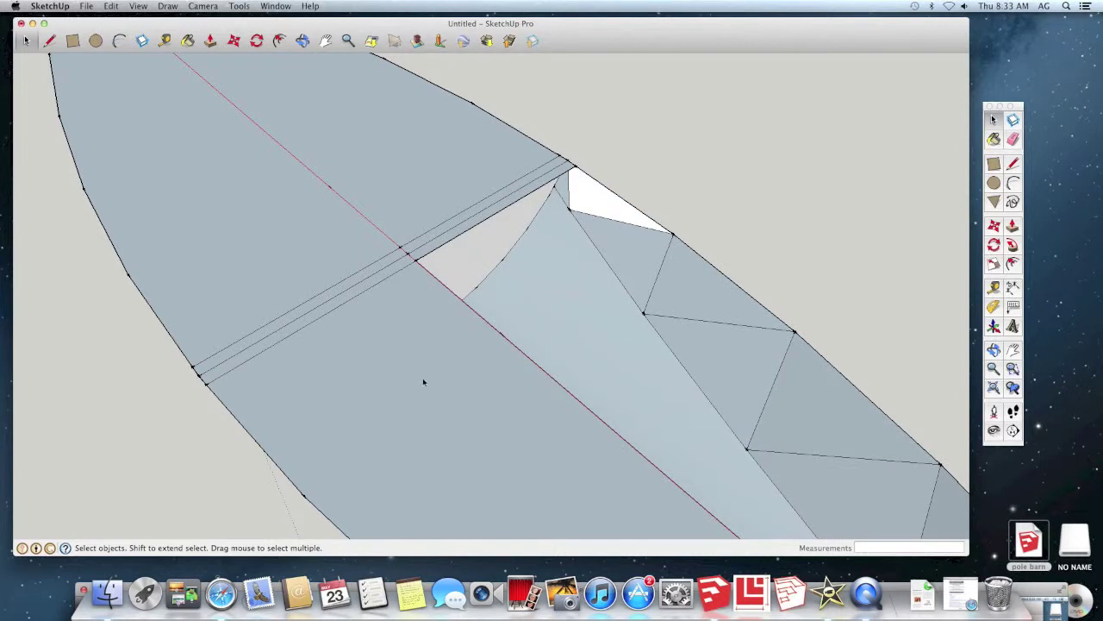
key(Delete)
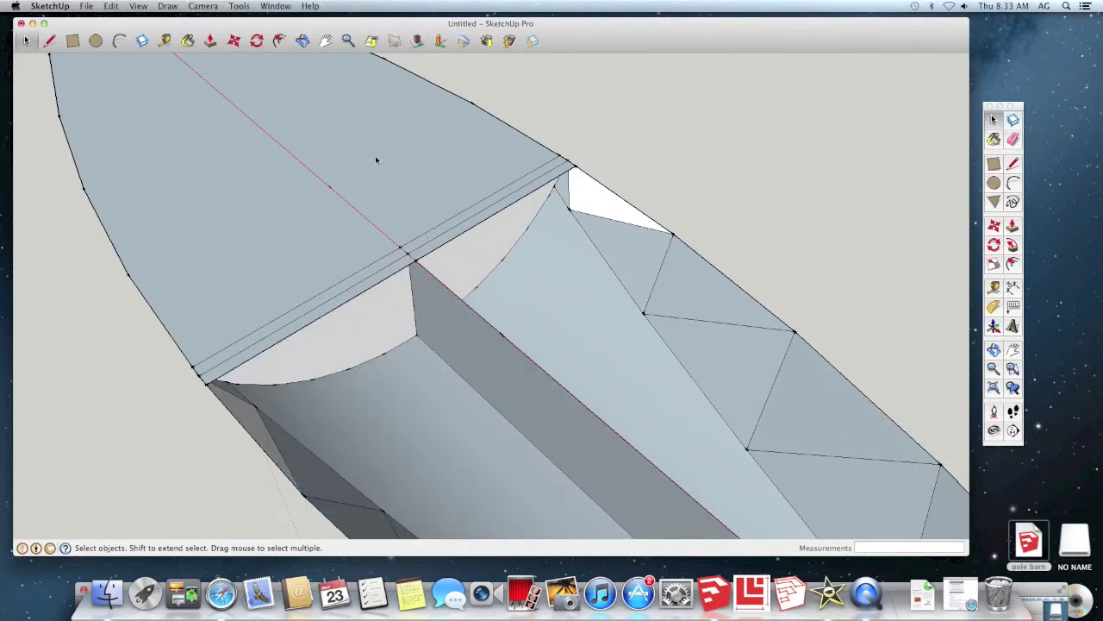
key(Delete)
click(295, 209)
key(Delete)
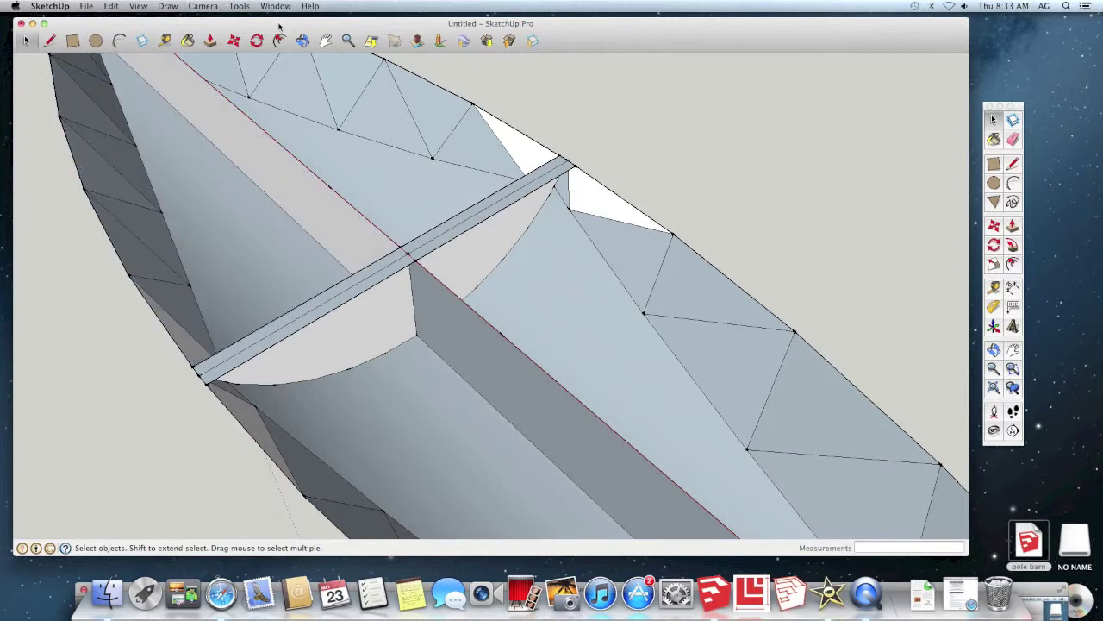
Erase the centreline edges in both hull halves to remove the lengthwise inner walls
click(303, 42)
drag(572, 250, 517, 222)
scroll(435, 220, down, 5)
click(1013, 139)
click(511, 165)
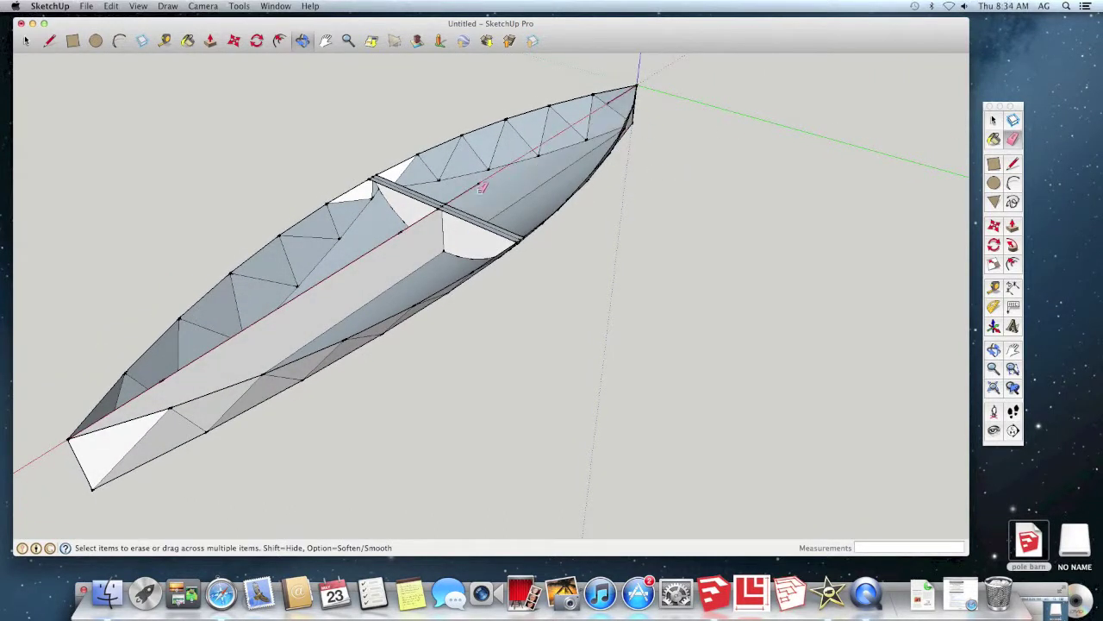
click(418, 219)
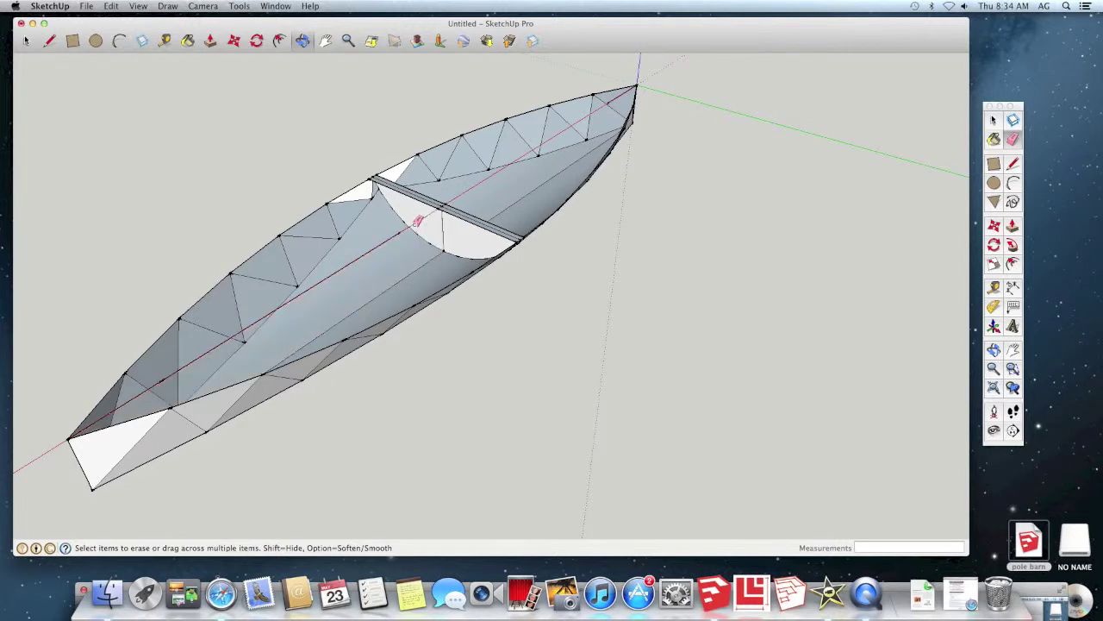
click(353, 262)
Erase the vertical centre edge below the crossbar to remove the crosswise inner wall, and view the open hull from the other side
click(302, 40)
drag(514, 131, 515, 217)
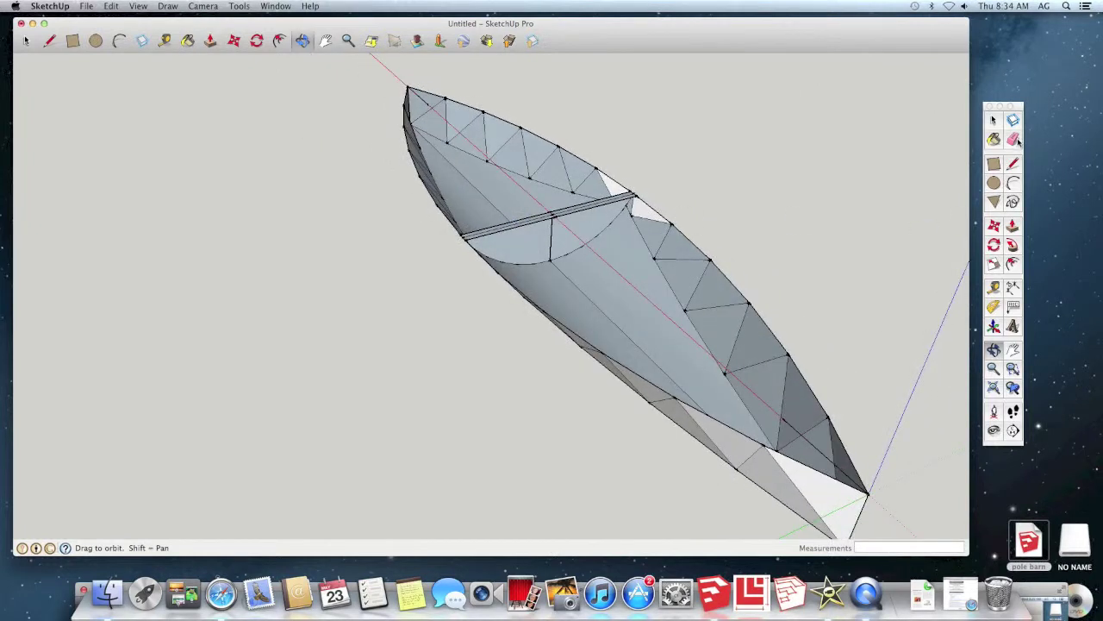
click(1015, 140)
click(552, 252)
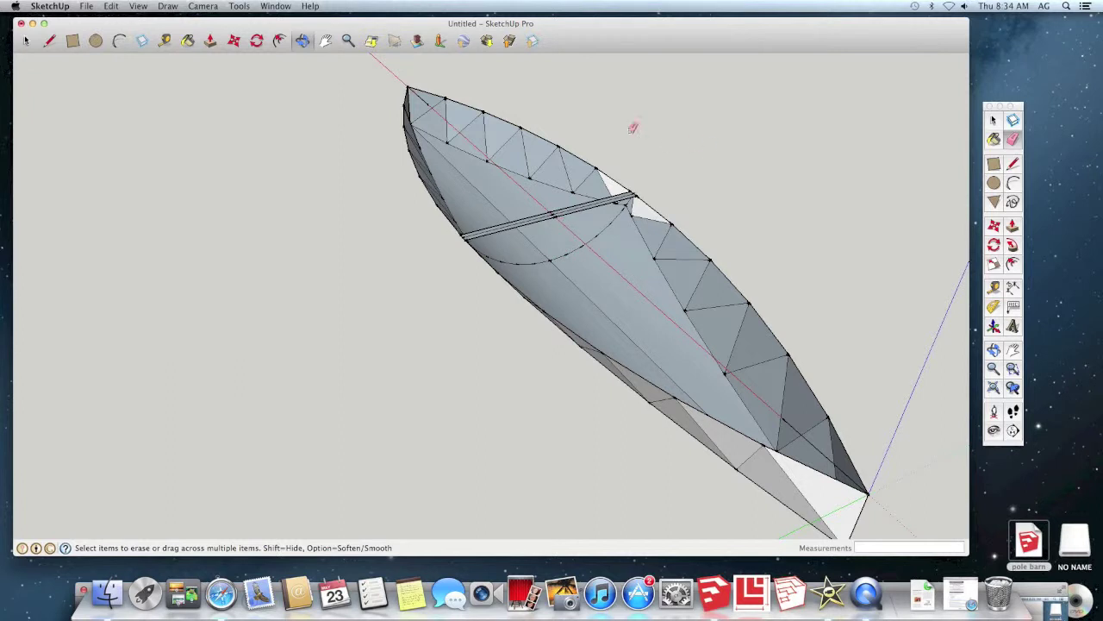
click(303, 40)
drag(569, 215, 135, 150)
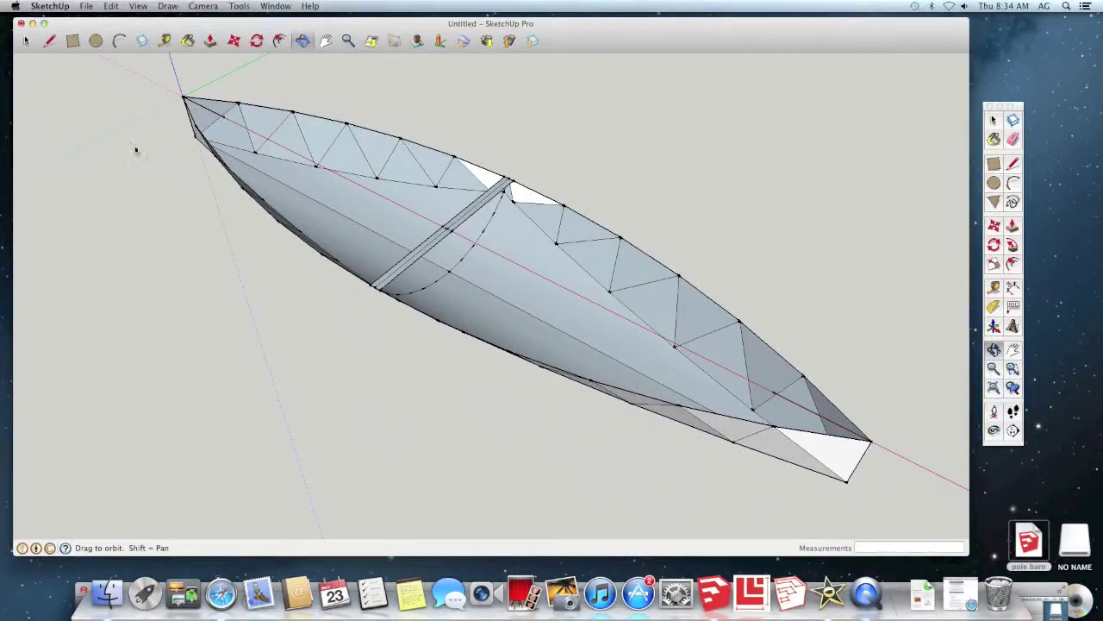